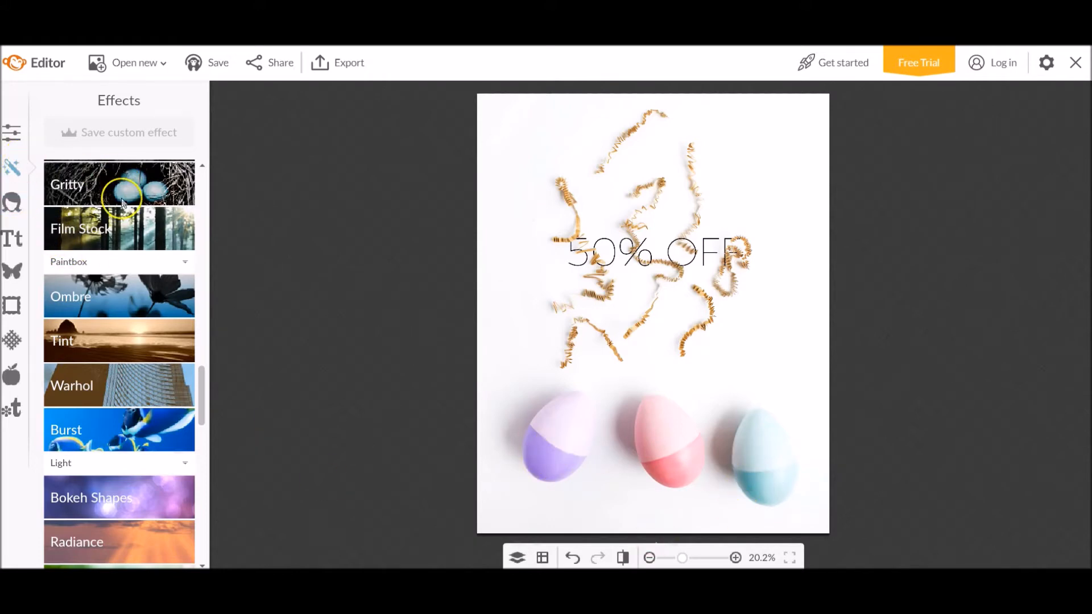
- Start a Tint effect on the egg photo, choose a light pink colour, and reverse the effect for brush painting
{"action": "left_click", "coordinate": [102, 316]}
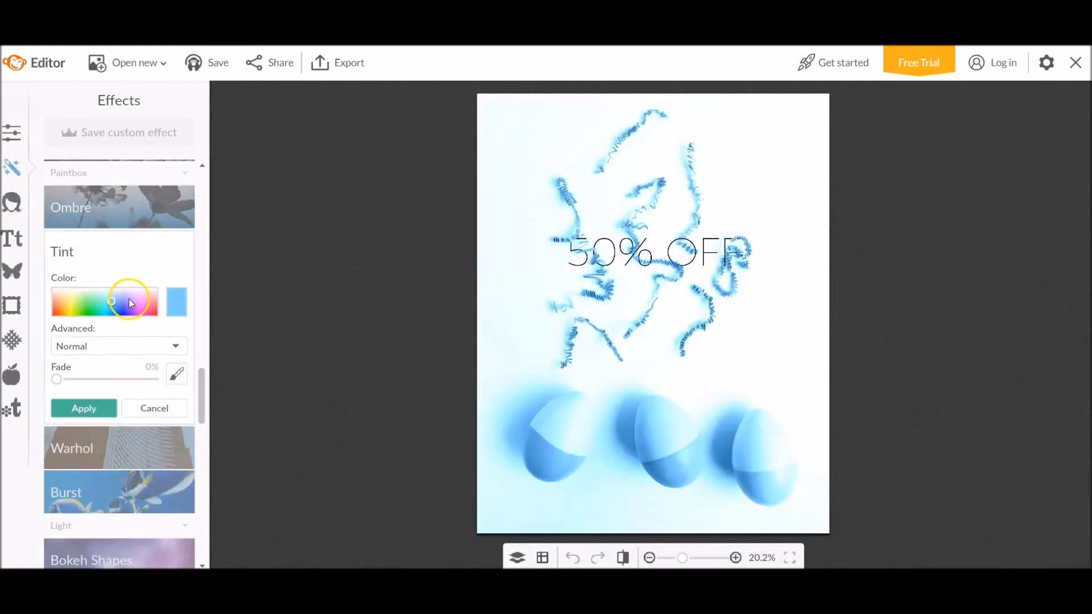
{"action": "left_click", "coordinate": [141, 301]}
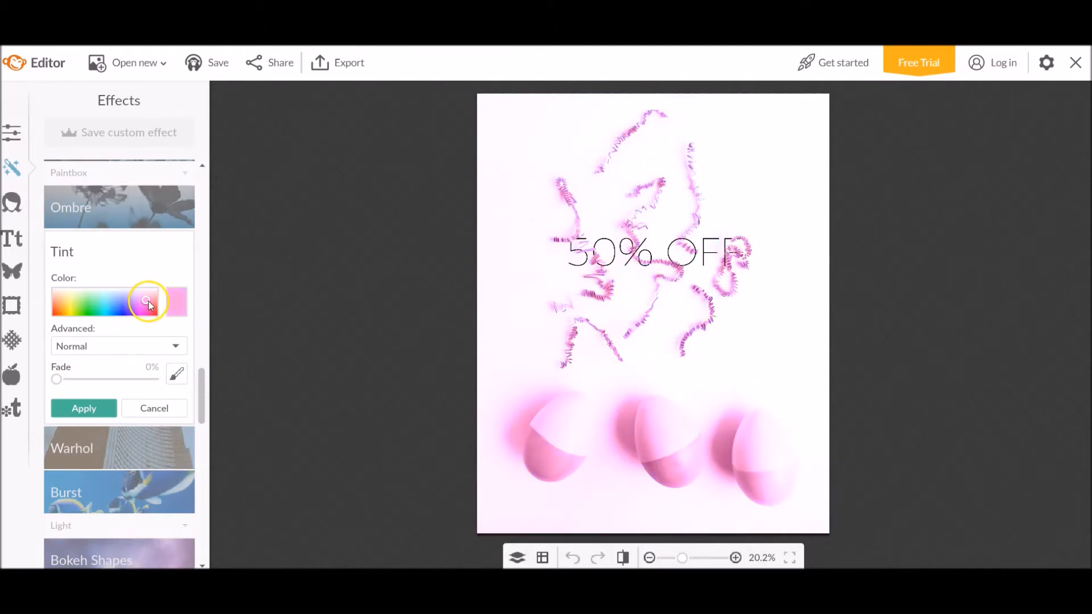
{"action": "left_click", "coordinate": [140, 295]}
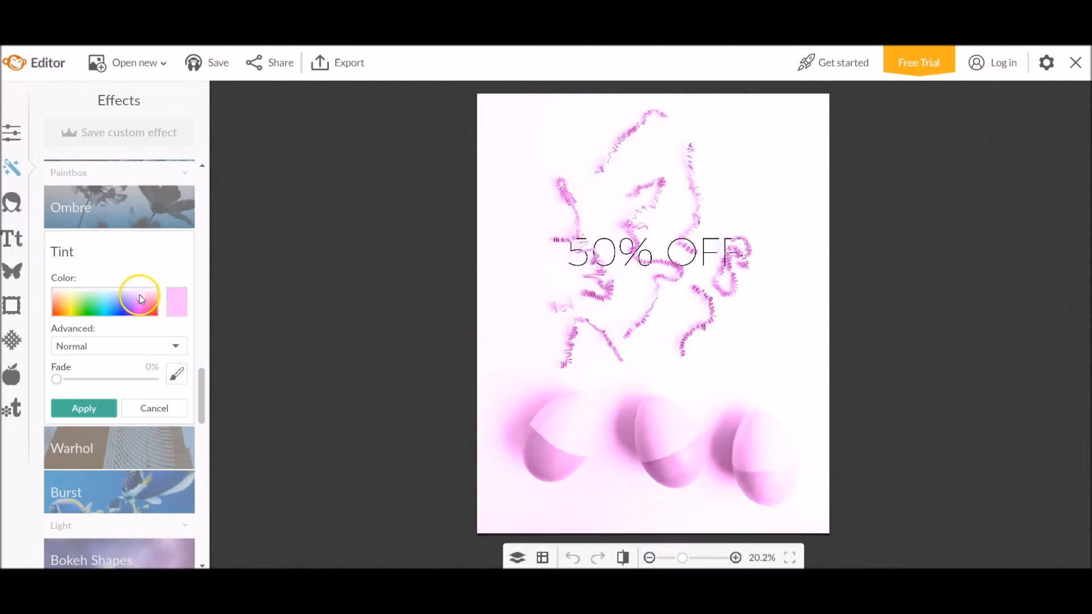
{"action": "left_click", "coordinate": [148, 298]}
{"action": "left_click", "coordinate": [176, 372]}
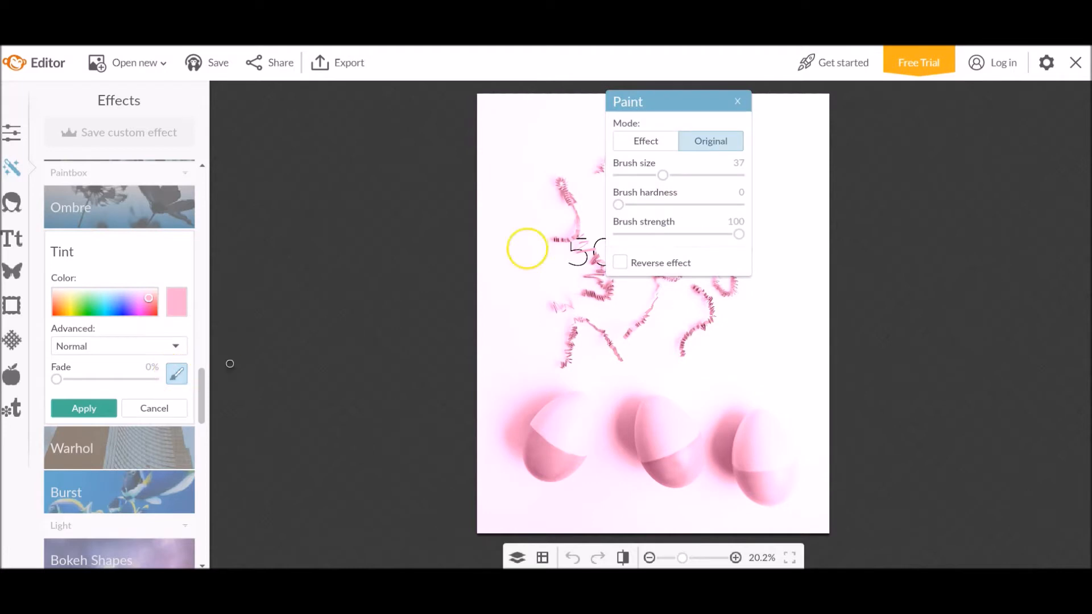
{"action": "left_click", "coordinate": [618, 263]}
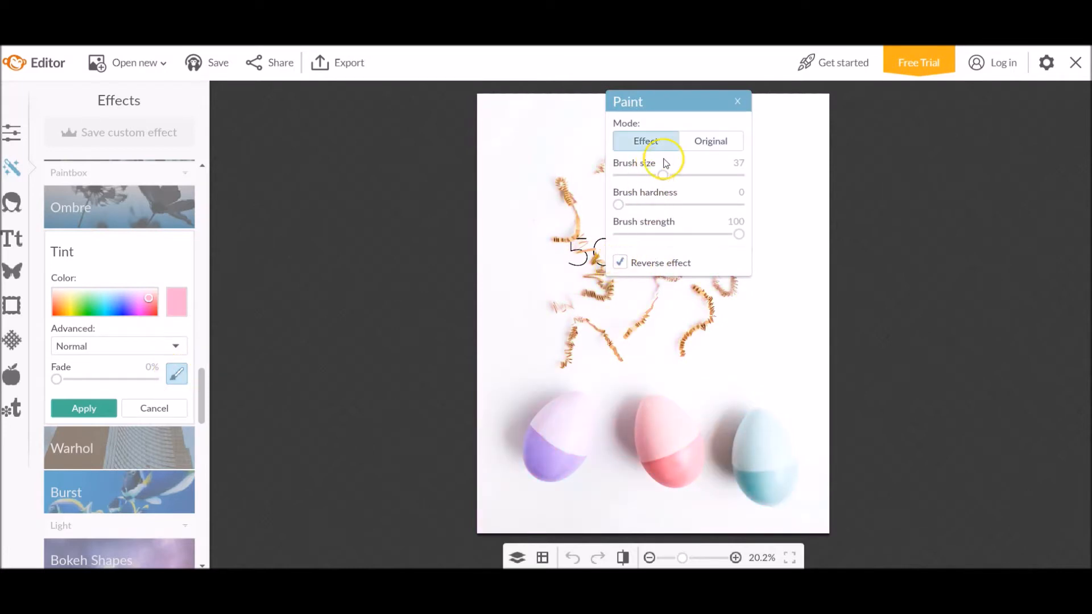
- Set the brush size to 75 and paint the pink tint over the purple and blue eggs
{"action": "mouse_move", "coordinate": [551, 433]}
{"action": "left_mouse_down"}
{"action": "mouse_move", "coordinate": [527, 476]}
{"action": "mouse_move", "coordinate": [536, 426]}
{"action": "mouse_move", "coordinate": [523, 452]}
{"action": "mouse_move", "coordinate": [551, 457]}
{"action": "mouse_move", "coordinate": [536, 478]}
{"action": "mouse_move", "coordinate": [562, 429]}
{"action": "mouse_move", "coordinate": [545, 464]}
{"action": "left_mouse_up"}
{"action": "left_click_drag", "start_coordinate": [684, 174], "coordinate": [708, 176]}
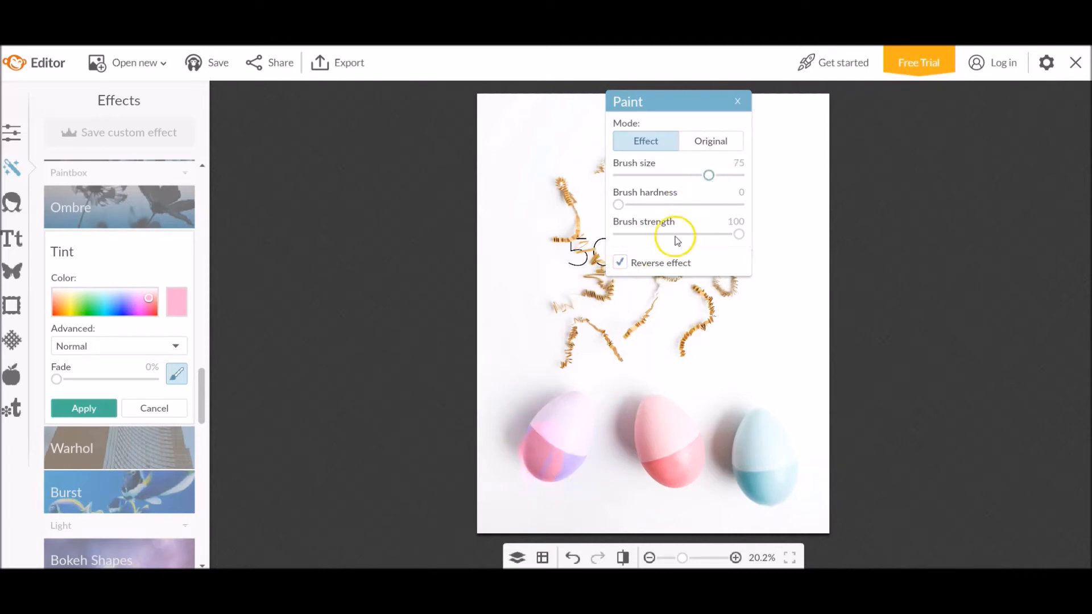
{"action": "mouse_move", "coordinate": [580, 436]}
{"action": "left_mouse_down"}
{"action": "mouse_move", "coordinate": [547, 484]}
{"action": "mouse_move", "coordinate": [577, 458]}
{"action": "left_mouse_up"}
{"action": "mouse_move", "coordinate": [569, 412]}
{"action": "left_mouse_down"}
{"action": "mouse_move", "coordinate": [546, 416]}
{"action": "mouse_move", "coordinate": [522, 450]}
{"action": "mouse_move", "coordinate": [547, 466]}
{"action": "mouse_move", "coordinate": [572, 432]}
{"action": "left_mouse_up"}
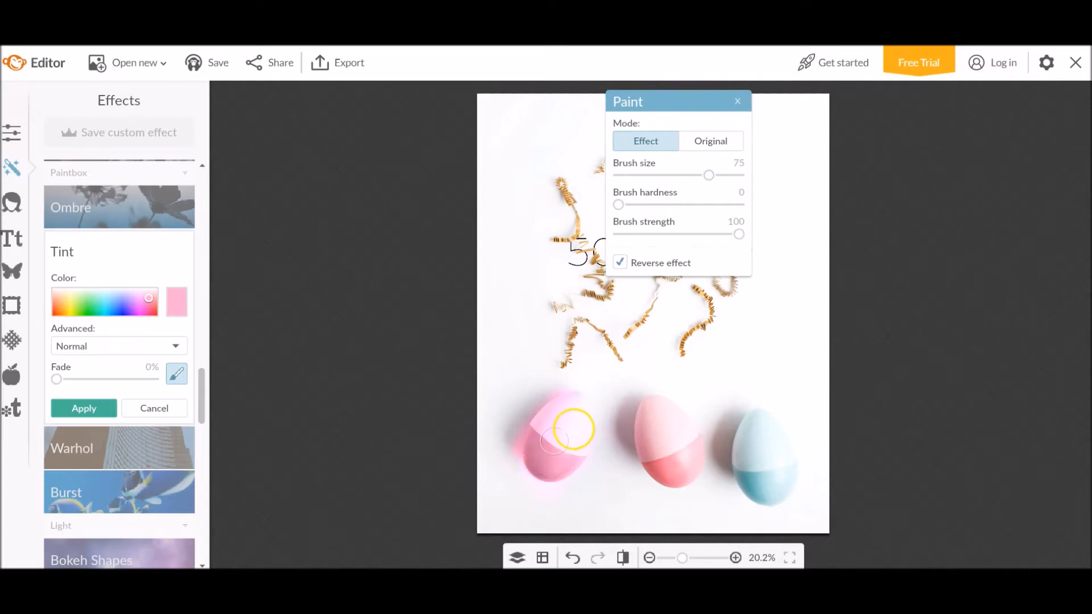
{"action": "mouse_move", "coordinate": [750, 419]}
{"action": "left_mouse_down"}
{"action": "mouse_move", "coordinate": [751, 491]}
{"action": "mouse_move", "coordinate": [767, 496]}
{"action": "mouse_move", "coordinate": [770, 473]}
{"action": "mouse_move", "coordinate": [751, 426]}
{"action": "mouse_move", "coordinate": [749, 477]}
{"action": "mouse_move", "coordinate": [759, 417]}
{"action": "mouse_move", "coordinate": [785, 498]}
{"action": "mouse_move", "coordinate": [774, 422]}
{"action": "left_mouse_up"}
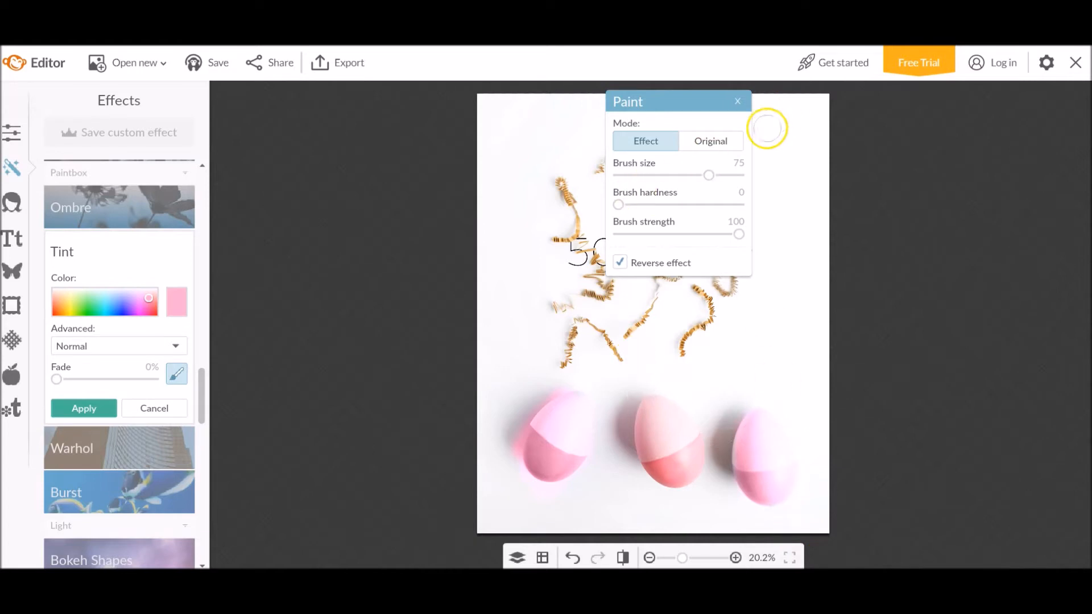
- Erase stray tint around the leftmost egg by painting in Original mode, and undo the last stroke
{"action": "left_click", "coordinate": [698, 146]}
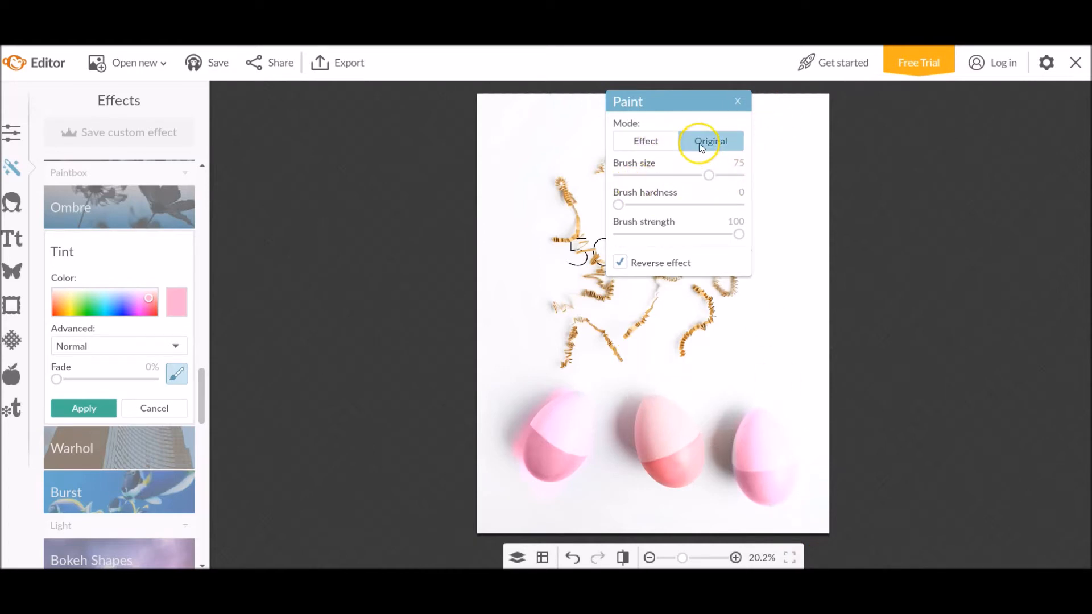
{"action": "mouse_move", "coordinate": [510, 360]}
{"action": "left_mouse_down"}
{"action": "mouse_move", "coordinate": [529, 396]}
{"action": "mouse_move", "coordinate": [556, 381]}
{"action": "mouse_move", "coordinate": [512, 416]}
{"action": "mouse_move", "coordinate": [513, 457]}
{"action": "mouse_move", "coordinate": [519, 418]}
{"action": "left_mouse_up"}
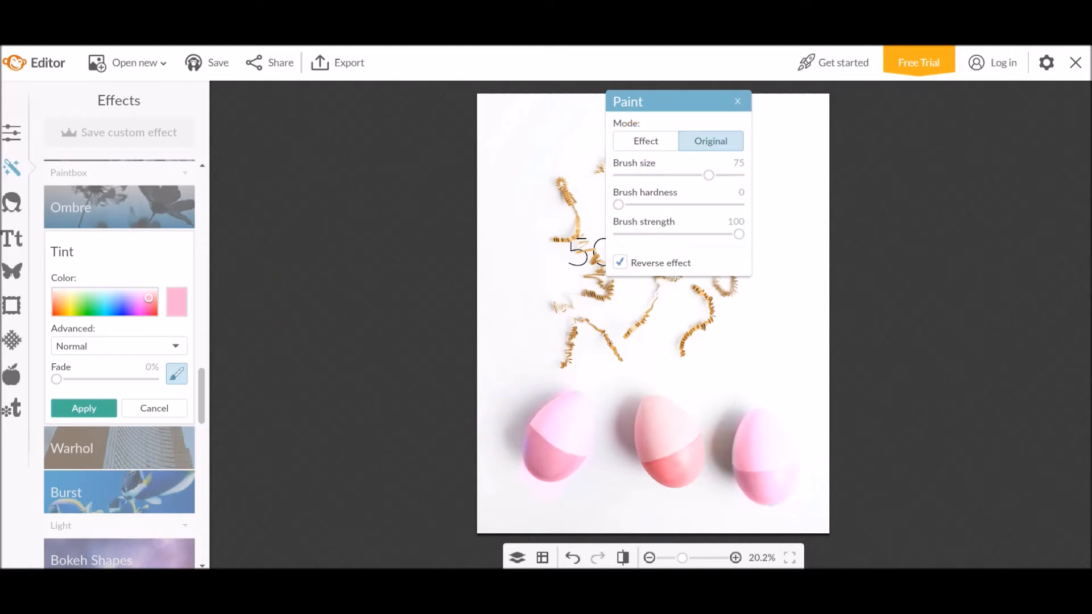
{"action": "mouse_move", "coordinate": [519, 451]}
{"action": "left_mouse_down"}
{"action": "mouse_move", "coordinate": [517, 416]}
{"action": "mouse_move", "coordinate": [508, 456]}
{"action": "mouse_move", "coordinate": [520, 416]}
{"action": "mouse_move", "coordinate": [564, 377]}
{"action": "left_mouse_up"}
{"action": "left_click", "coordinate": [573, 559]}
- Clean the stray tint off the background along the upper and outer left edge of the leftmost egg
{"action": "left_click", "coordinate": [736, 558]}
{"action": "left_click", "coordinate": [736, 558]}
{"action": "scroll", "coordinate": [373, 430], "scroll_direction": "down", "scroll_amount": 4}
{"action": "scroll", "coordinate": [571, 424], "scroll_direction": "up", "scroll_amount": 4}
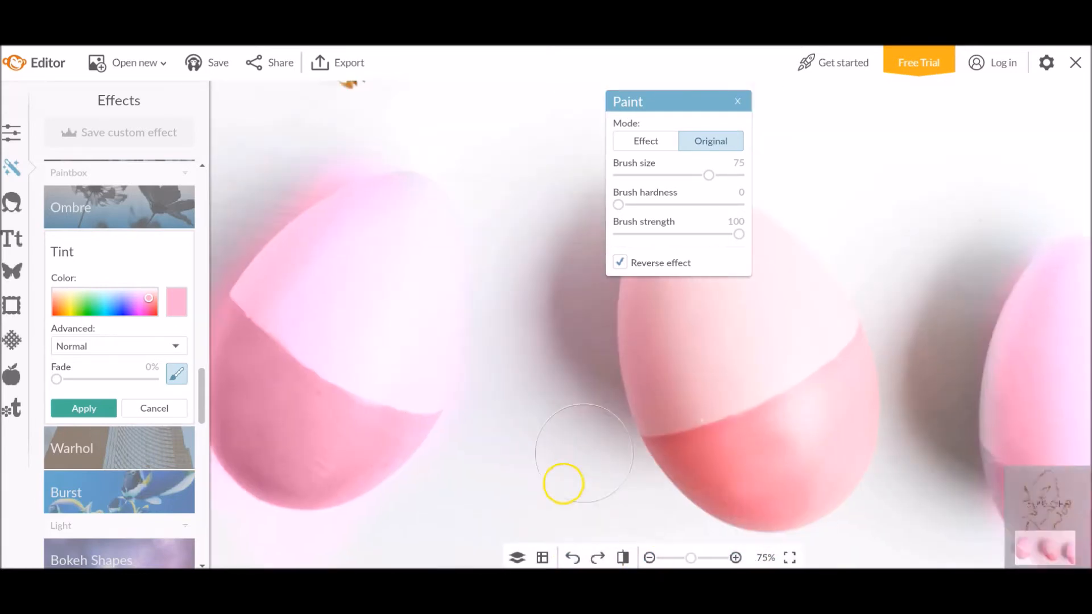
{"action": "scroll", "coordinate": [606, 409], "scroll_direction": "down", "scroll_amount": 1}
{"action": "left_click_drag", "start_coordinate": [371, 162], "coordinate": [291, 205]}
{"action": "mouse_move", "coordinate": [259, 240]}
{"action": "left_mouse_down"}
{"action": "mouse_move", "coordinate": [236, 268]}
{"action": "mouse_move", "coordinate": [210, 425]}
{"action": "left_mouse_up"}
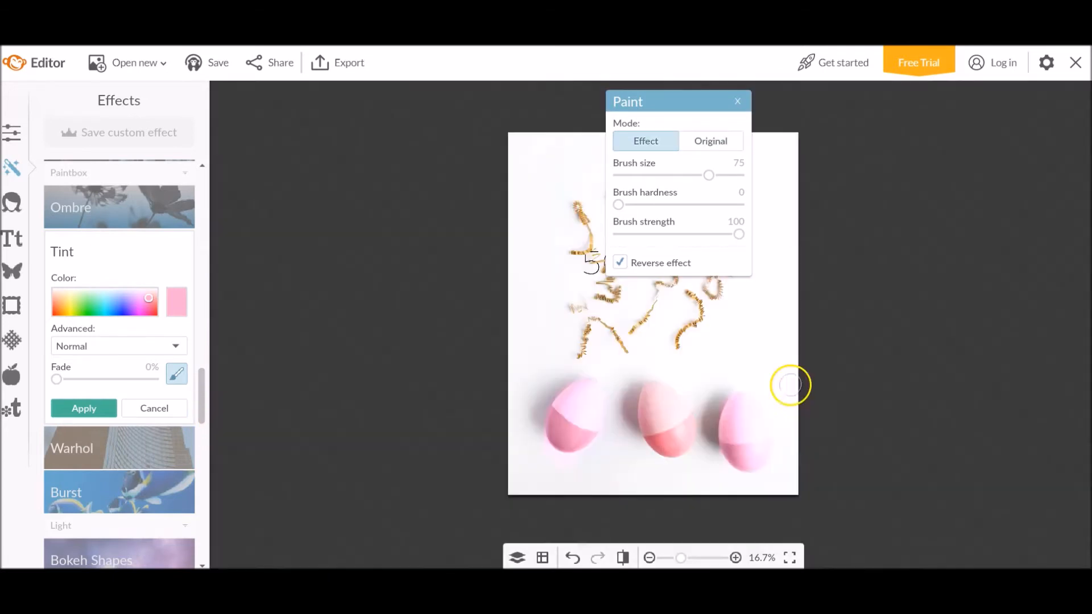
- Restore the original background beneath the leftmost egg by painting in Original mode
{"action": "scroll", "coordinate": [762, 449], "scroll_direction": "up", "scroll_amount": 1}
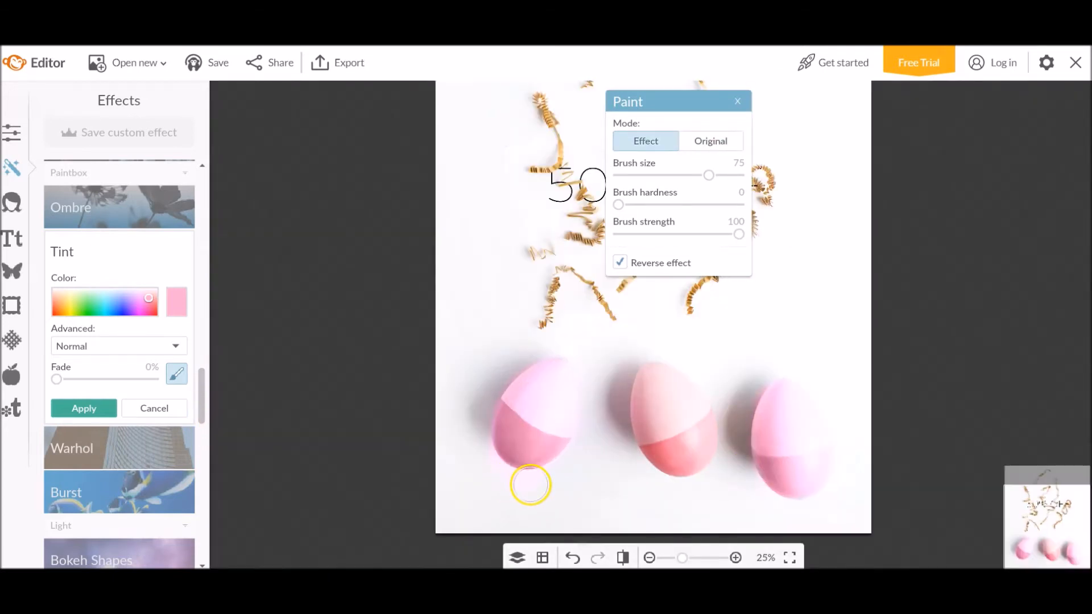
{"action": "left_click", "coordinate": [708, 142]}
{"action": "mouse_move", "coordinate": [544, 480]}
{"action": "left_mouse_down"}
{"action": "mouse_move", "coordinate": [531, 492]}
{"action": "mouse_move", "coordinate": [495, 485]}
{"action": "mouse_move", "coordinate": [483, 459]}
{"action": "mouse_move", "coordinate": [517, 485]}
{"action": "mouse_move", "coordinate": [580, 474]}
{"action": "left_mouse_up"}
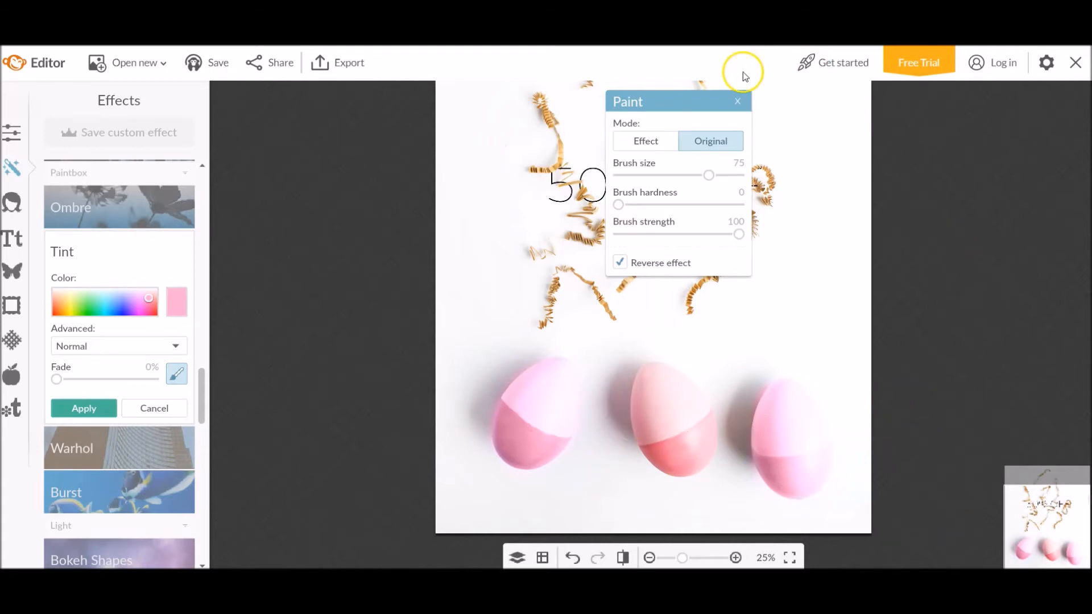
- Change the tint to a soft salmon pink that matches the middle egg, apply the effect and inspect the eggs up close
{"action": "mouse_move", "coordinate": [57, 378]}
{"action": "left_mouse_down"}
{"action": "mouse_move", "coordinate": [67, 380]}
{"action": "mouse_move", "coordinate": [57, 380]}
{"action": "left_mouse_up"}
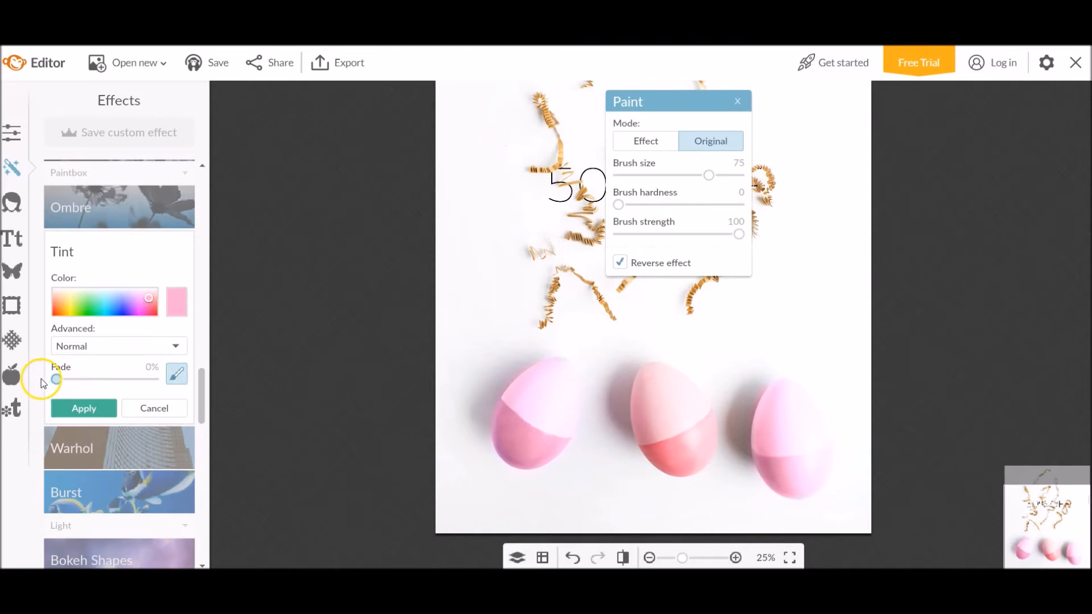
{"action": "left_click", "coordinate": [155, 305]}
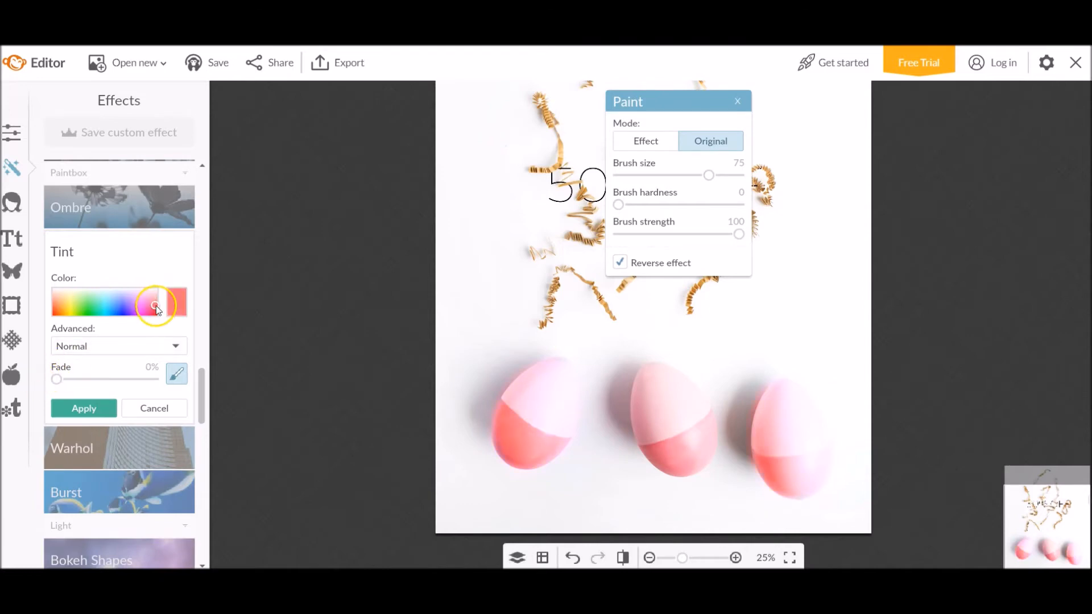
{"action": "left_click_drag", "start_coordinate": [151, 305], "coordinate": [148, 304]}
{"action": "left_click", "coordinate": [142, 309]}
{"action": "left_click", "coordinate": [148, 309]}
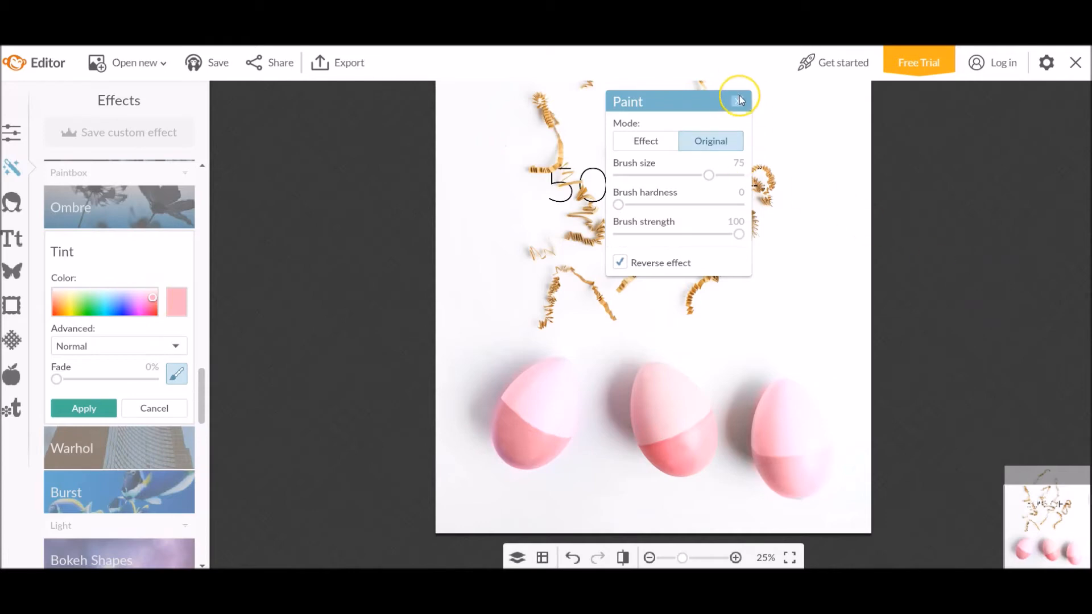
{"action": "left_click", "coordinate": [83, 409]}
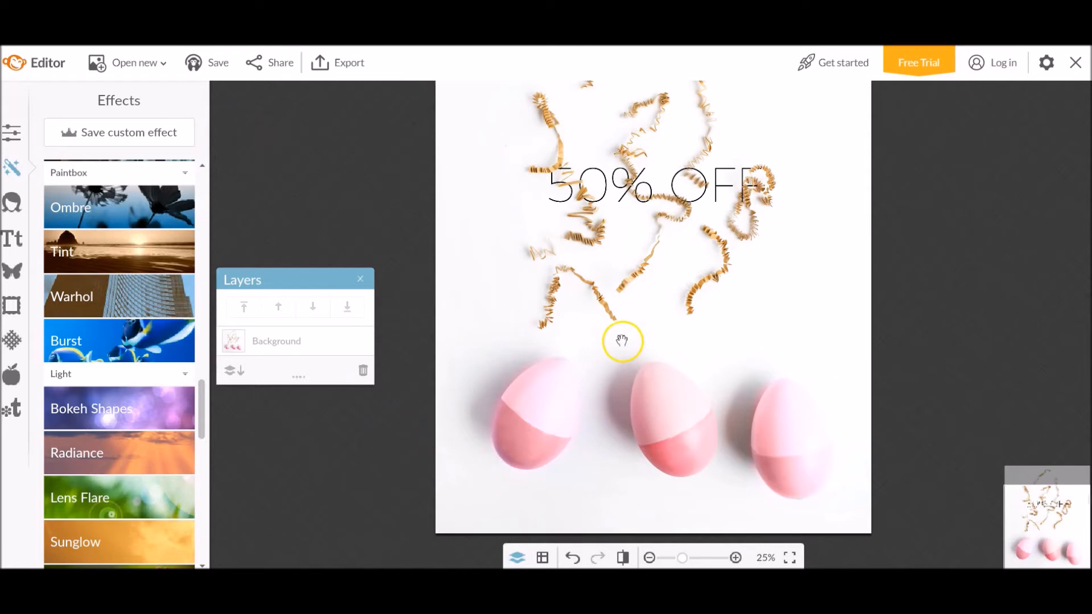
{"action": "scroll", "coordinate": [742, 495], "scroll_direction": "up", "scroll_amount": 3}
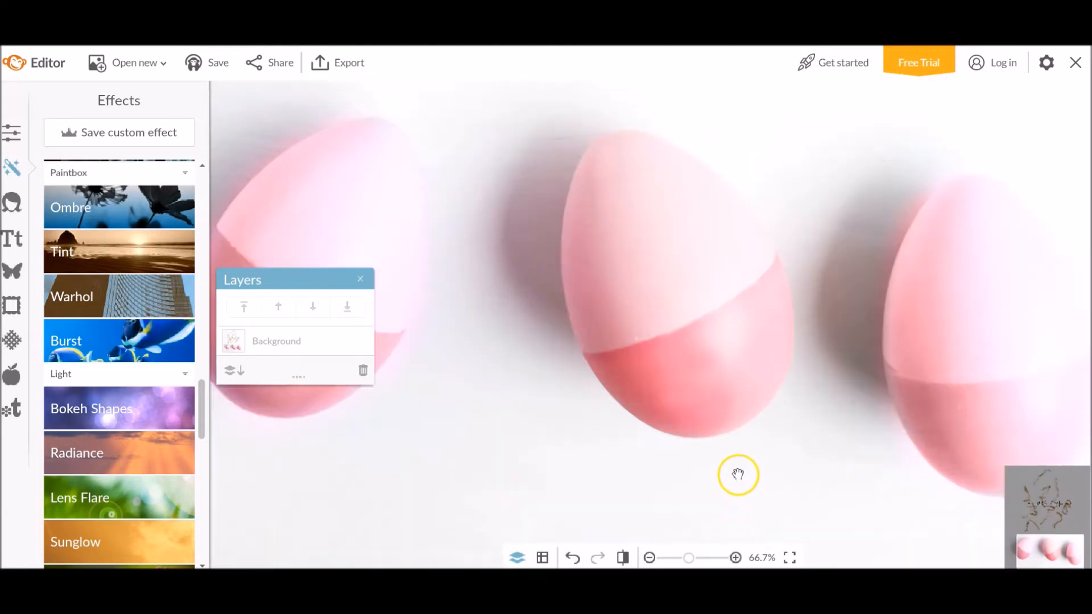
{"action": "scroll", "coordinate": [738, 477], "scroll_direction": "down", "scroll_amount": 4}
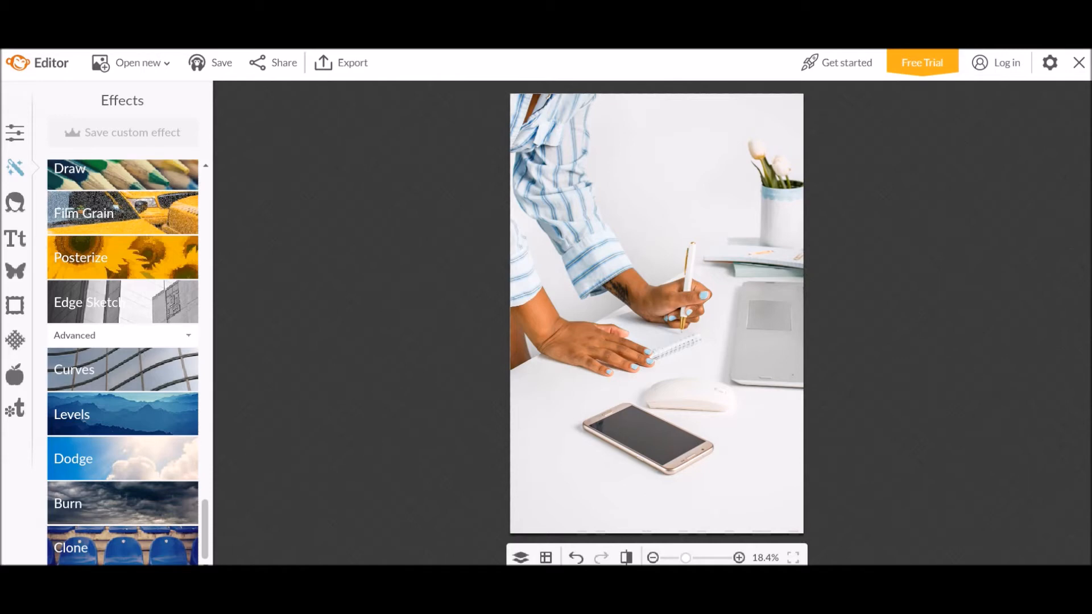
- Clone the blank desk surface just below the phone over the phone's edges using a brush size of 190
{"action": "left_click", "coordinate": [97, 551]}
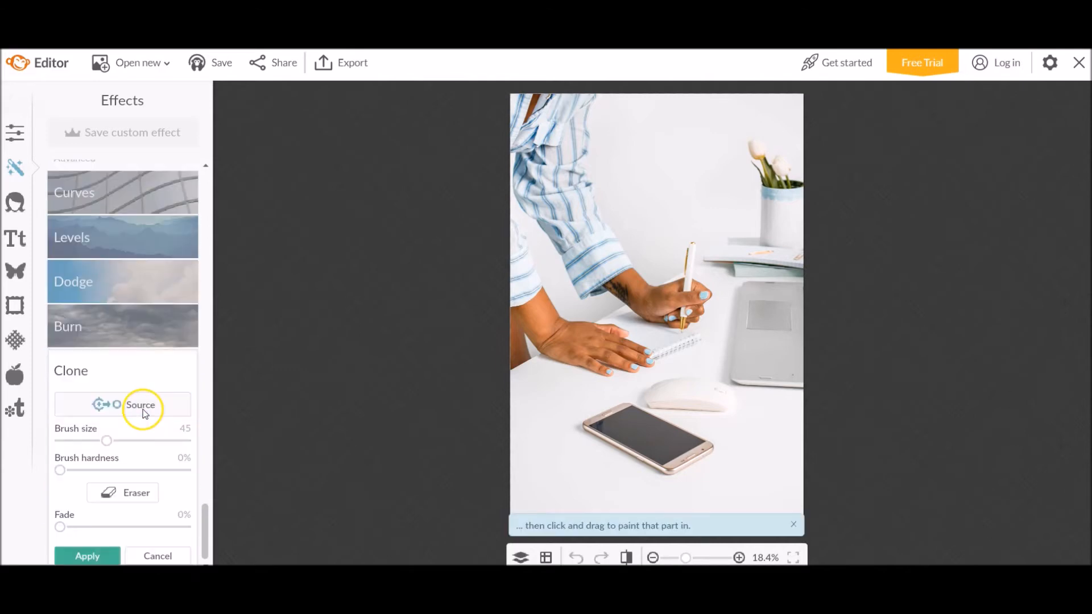
{"action": "left_click", "coordinate": [139, 400]}
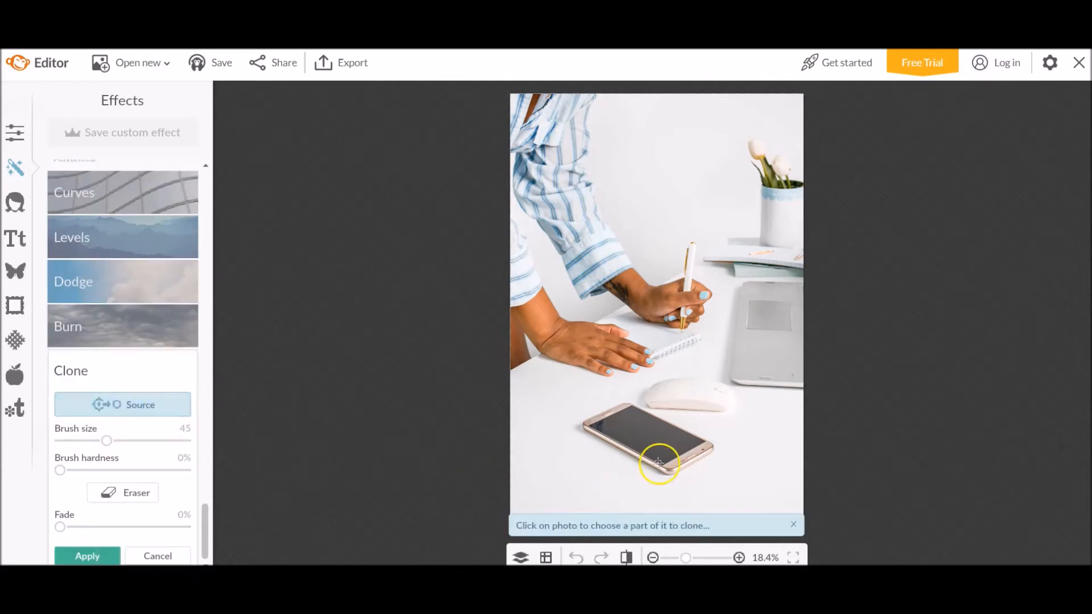
{"action": "left_click_drag", "start_coordinate": [107, 441], "coordinate": [156, 440]}
{"action": "left_click", "coordinate": [630, 482]}
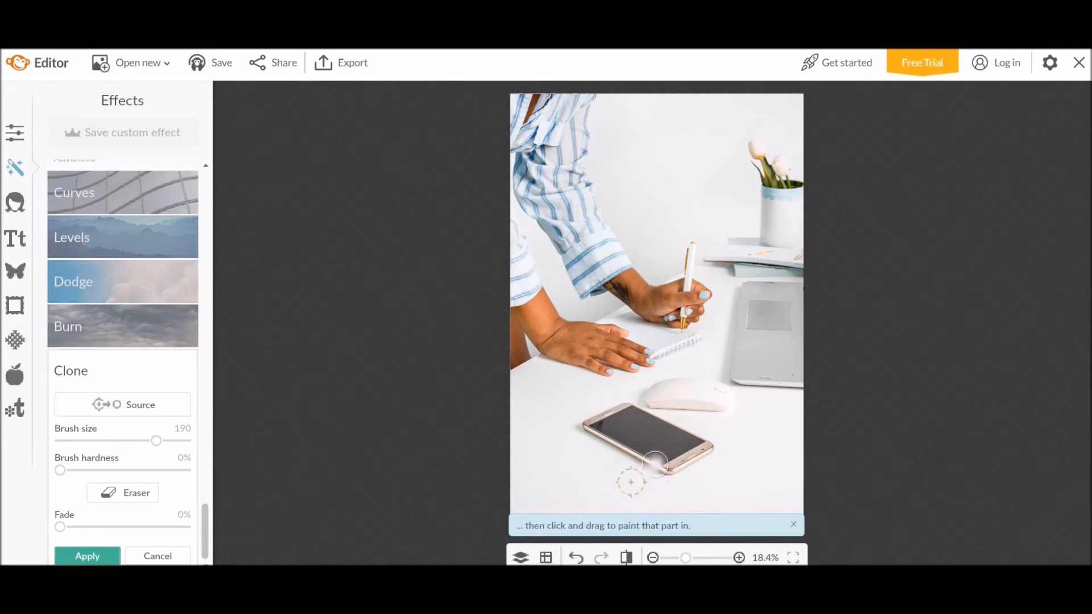
{"action": "left_click_drag", "start_coordinate": [655, 464], "coordinate": [584, 421]}
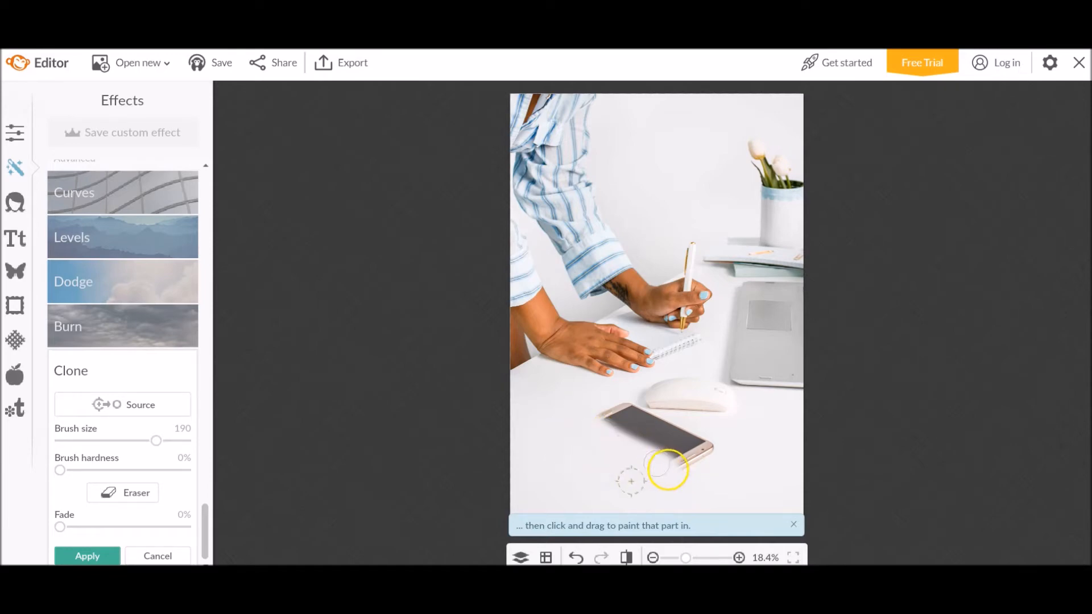
{"action": "mouse_move", "coordinate": [673, 457]}
{"action": "left_mouse_down"}
{"action": "mouse_move", "coordinate": [601, 420]}
{"action": "mouse_move", "coordinate": [674, 463]}
{"action": "mouse_move", "coordinate": [697, 464]}
{"action": "mouse_move", "coordinate": [608, 411]}
{"action": "mouse_move", "coordinate": [703, 461]}
{"action": "mouse_move", "coordinate": [620, 406]}
{"action": "mouse_move", "coordinate": [662, 438]}
{"action": "mouse_move", "coordinate": [700, 444]}
{"action": "mouse_move", "coordinate": [623, 414]}
{"action": "mouse_move", "coordinate": [717, 450]}
{"action": "mouse_move", "coordinate": [626, 408]}
{"action": "mouse_move", "coordinate": [669, 435]}
{"action": "left_mouse_up"}
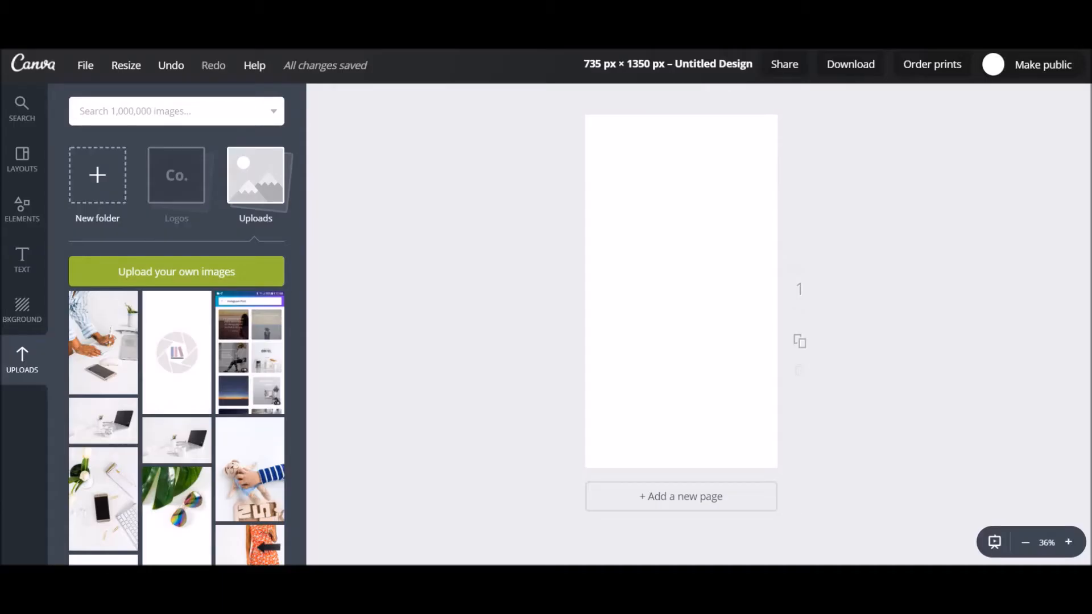
- In Canva, place the uploaded photo of hands writing at a desk on the blank page and enlarge it to cover the page
{"action": "mouse_move", "coordinate": [107, 325]}
{"action": "left_click", "coordinate": [105, 340]}
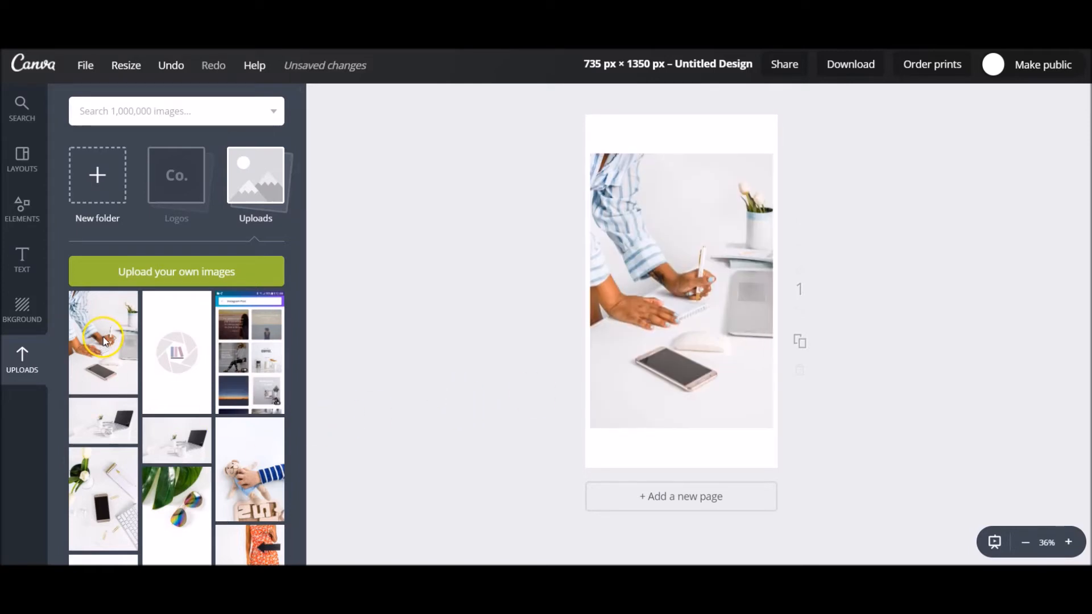
{"action": "left_click_drag", "start_coordinate": [590, 154], "coordinate": [555, 122]}
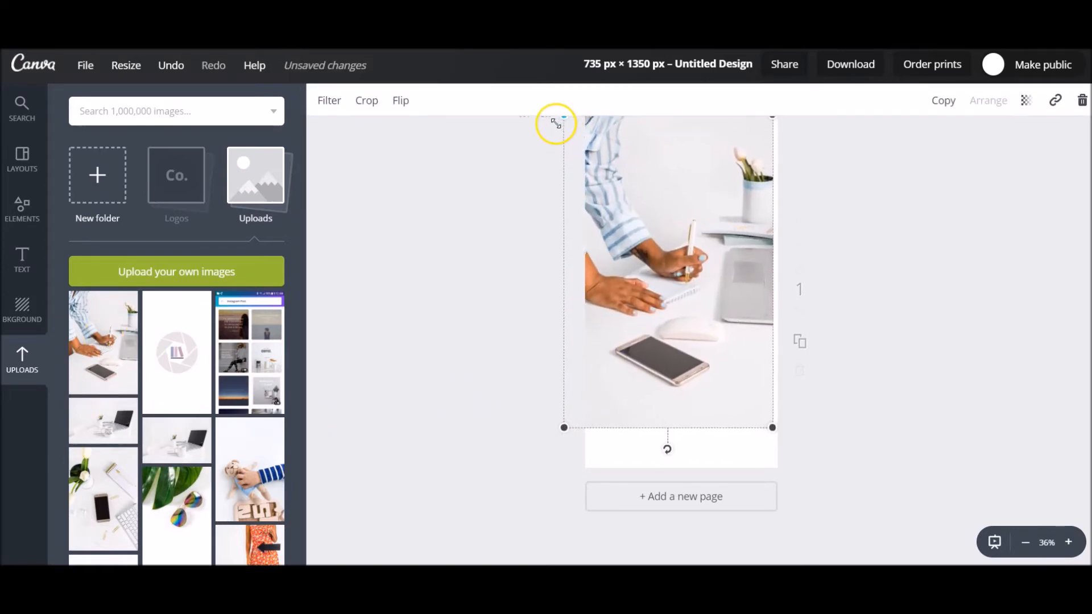
{"action": "left_click_drag", "start_coordinate": [771, 428], "coordinate": [805, 477]}
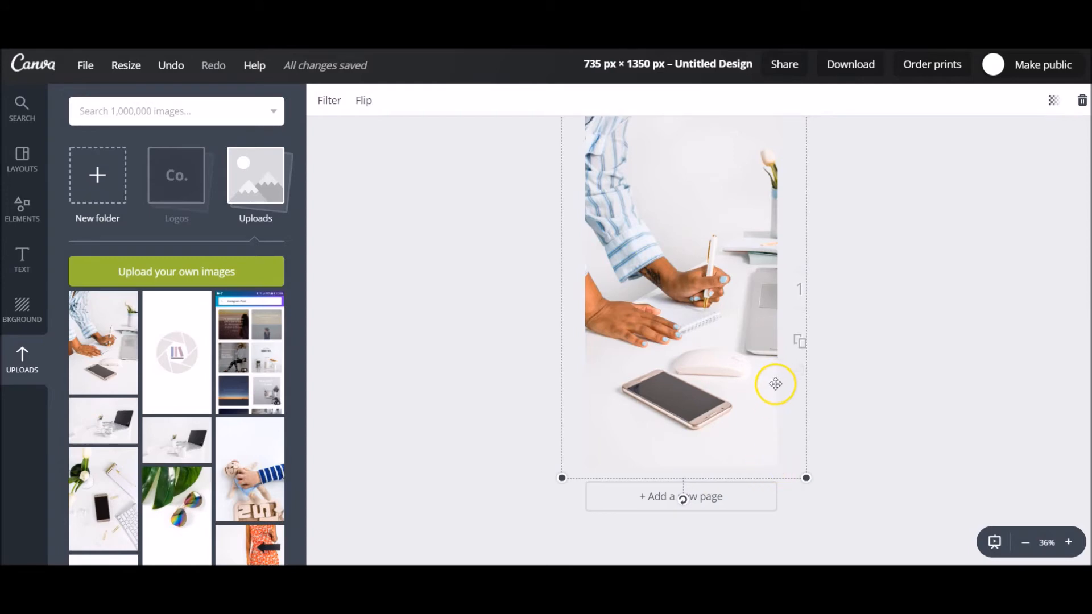
- Add the uploaded leaf and sunglasses photo and enlarge it to cover the whole page
{"action": "left_click", "coordinate": [176, 501]}
{"action": "left_click_drag", "start_coordinate": [613, 188], "coordinate": [548, 132]}
{"action": "left_click_drag", "start_coordinate": [749, 392], "coordinate": [821, 455]}
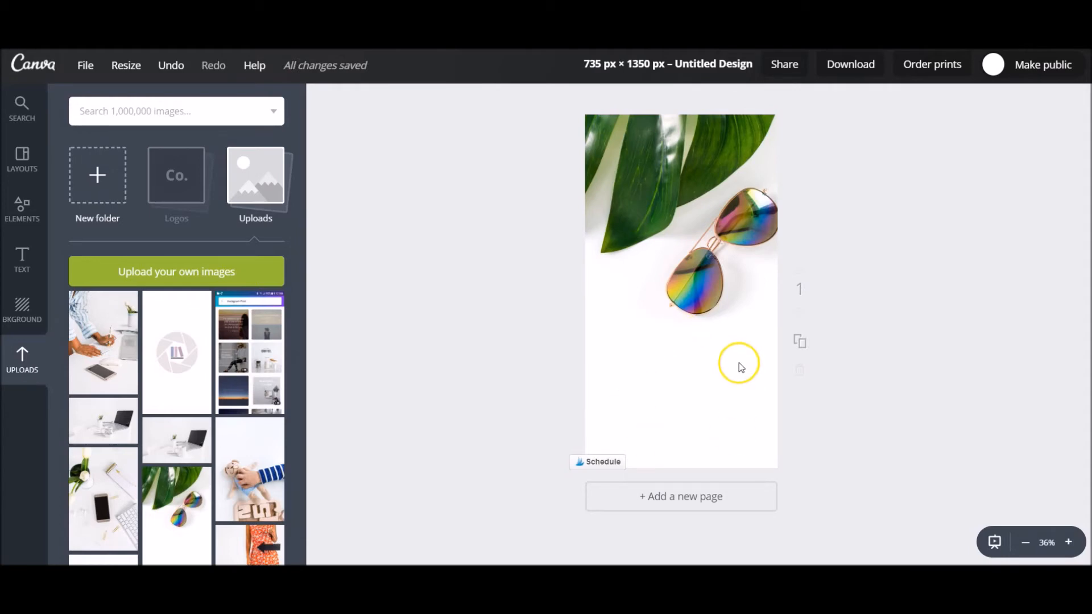
- Replace the sunglasses photo with the desk photo, aligned to the page's left edge and enlarged to about 932 × 1397 px
{"action": "left_click", "coordinate": [737, 362]}
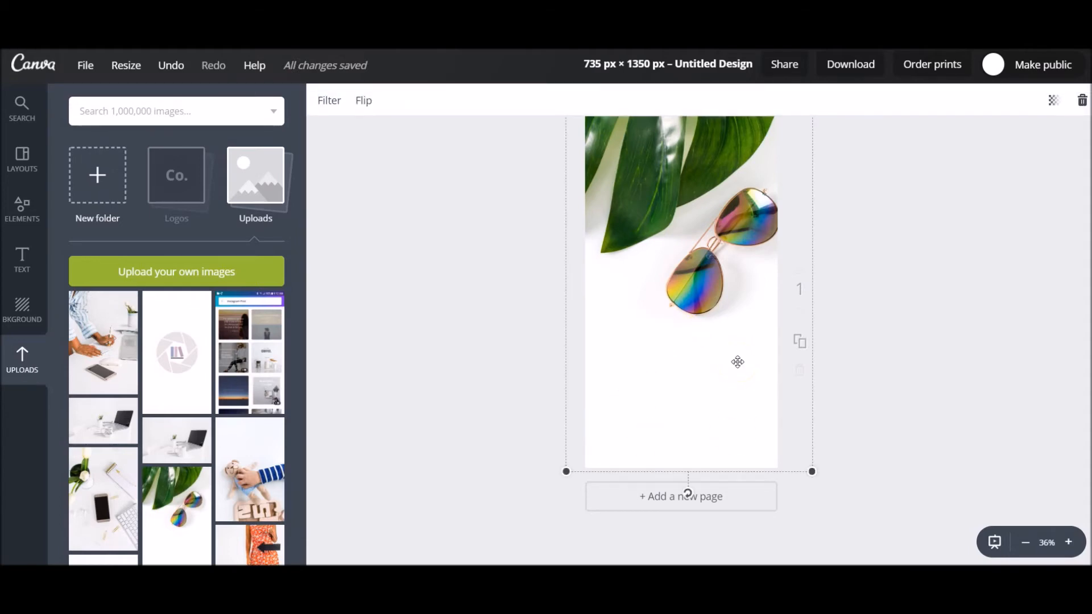
{"action": "key", "text": "Delete"}
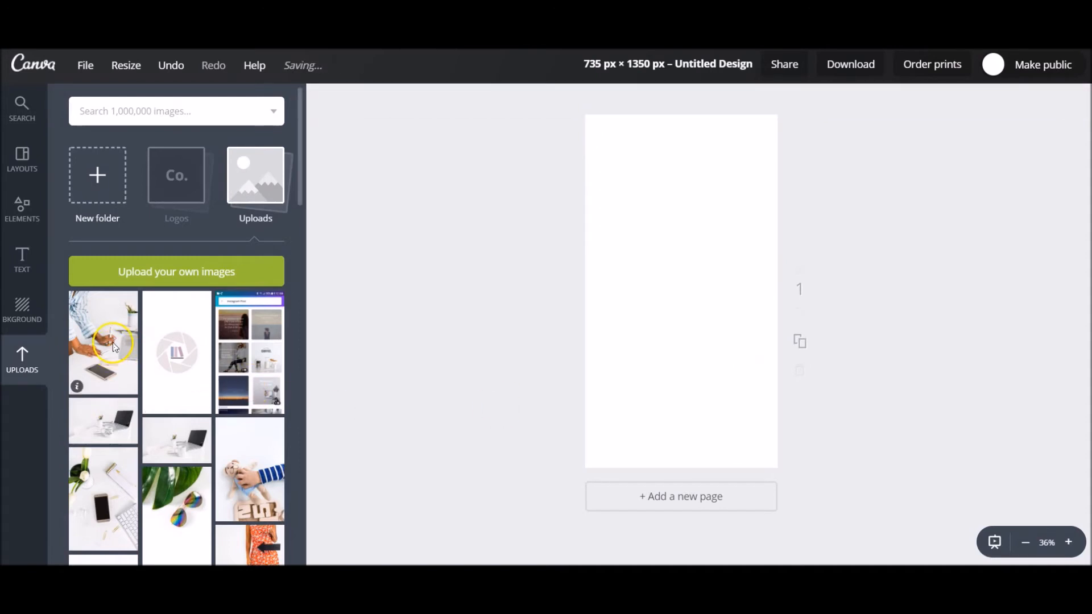
{"action": "left_click", "coordinate": [112, 350]}
{"action": "left_click_drag", "start_coordinate": [661, 208], "coordinate": [649, 164]}
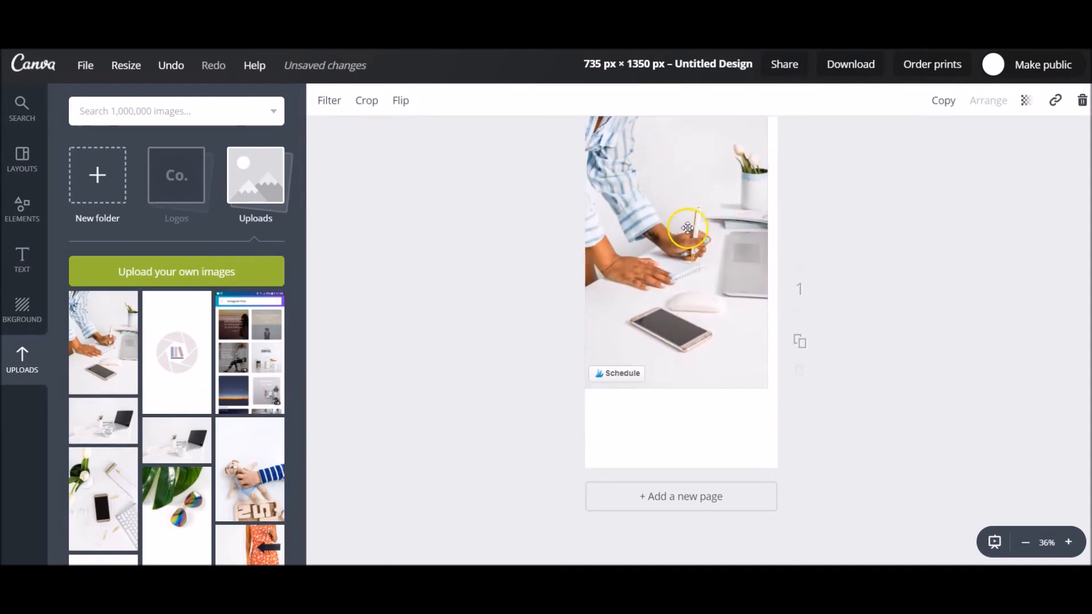
{"action": "left_click_drag", "start_coordinate": [767, 388], "coordinate": [833, 475]}
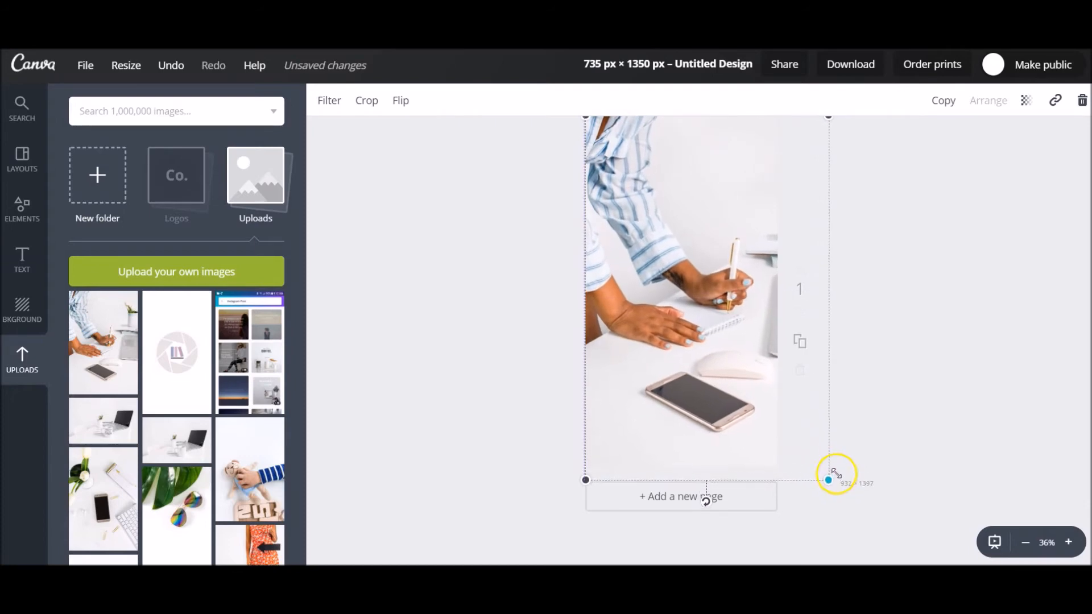
- Shrink and reposition the desk photo to span the page's width from the top edge, leaving a blank strip at the page's foot
{"action": "left_click_drag", "start_coordinate": [765, 454], "coordinate": [743, 455]}
{"action": "left_click", "coordinate": [769, 444]}
{"action": "left_click_drag", "start_coordinate": [807, 478], "coordinate": [785, 441]}
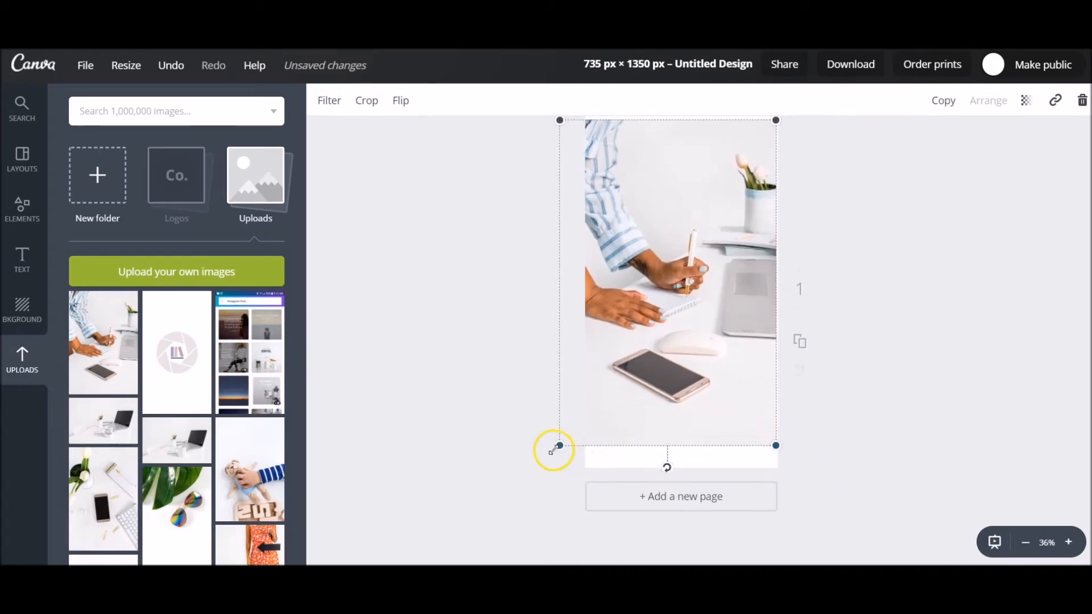
{"action": "left_click", "coordinate": [545, 441]}
{"action": "left_click", "coordinate": [597, 417]}
{"action": "left_click_drag", "start_coordinate": [560, 446], "coordinate": [641, 406]}
{"action": "left_click", "coordinate": [639, 402]}
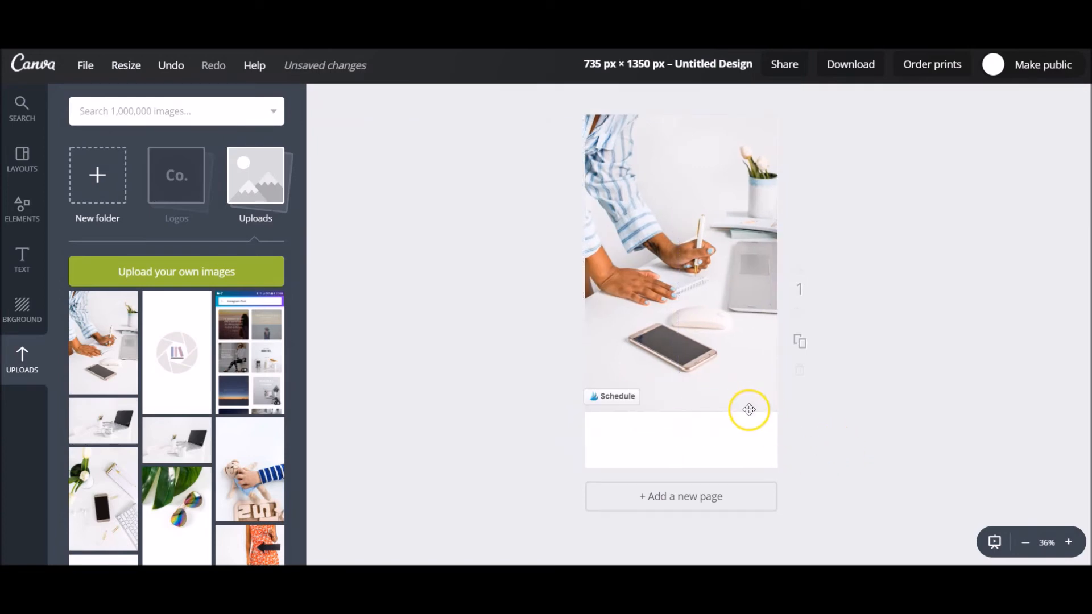
- Enlarge the desk photo slightly from its lower corner so it spans the page's full width
{"action": "left_click", "coordinate": [756, 407]}
{"action": "left_click_drag", "start_coordinate": [776, 412], "coordinate": [778, 416]}
{"action": "left_click", "coordinate": [737, 442]}
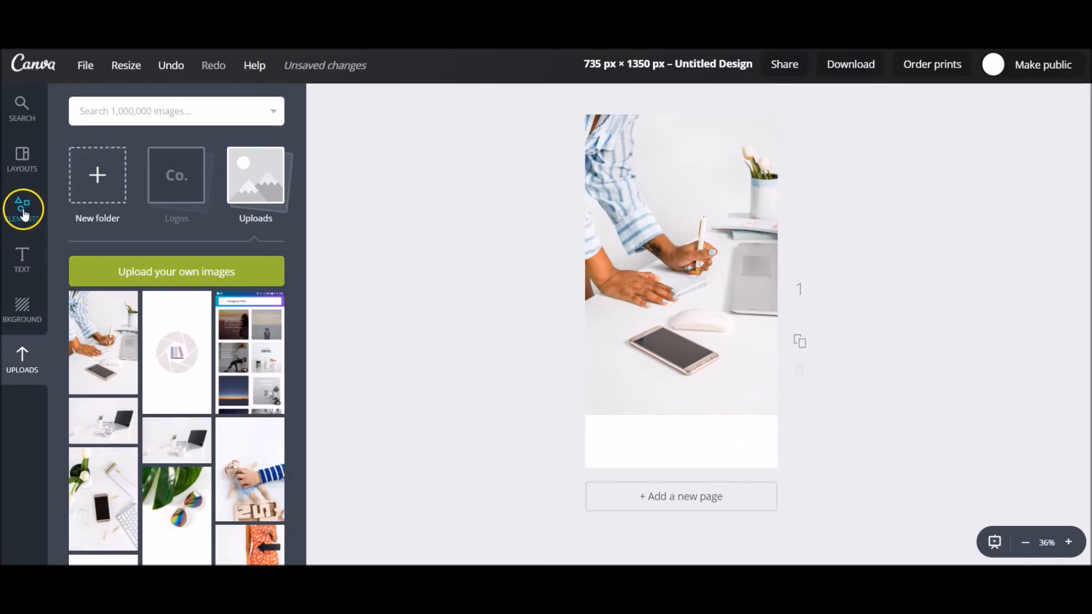
- Set the page background to a custom pale grey, colour code e6eded, to match the desk in the photo
{"action": "left_click", "coordinate": [21, 208]}
{"action": "left_click", "coordinate": [34, 304]}
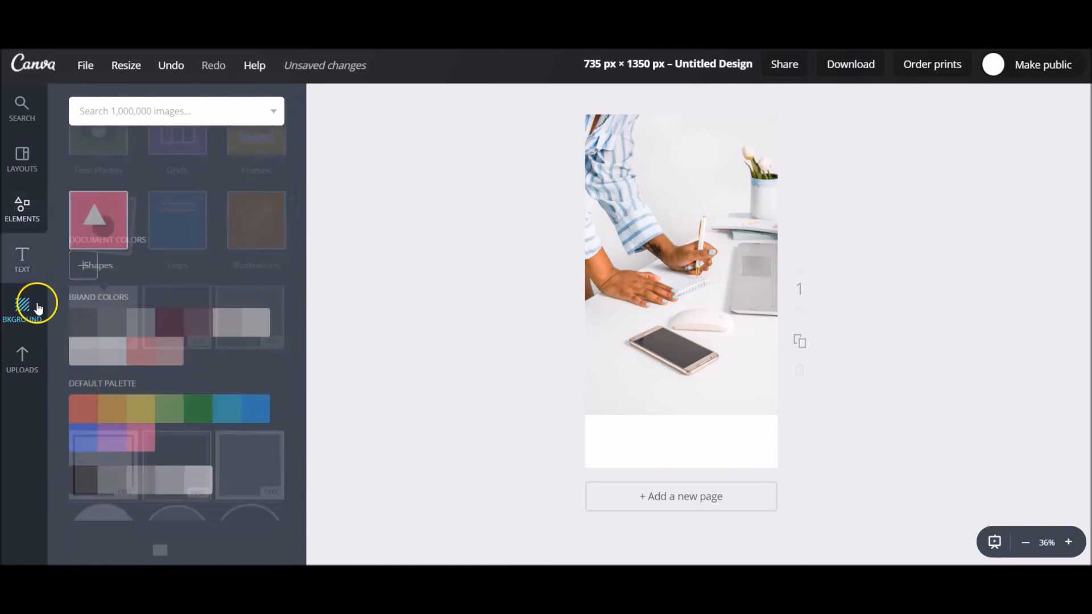
{"action": "left_click", "coordinate": [144, 222]}
{"action": "left_click", "coordinate": [95, 169]}
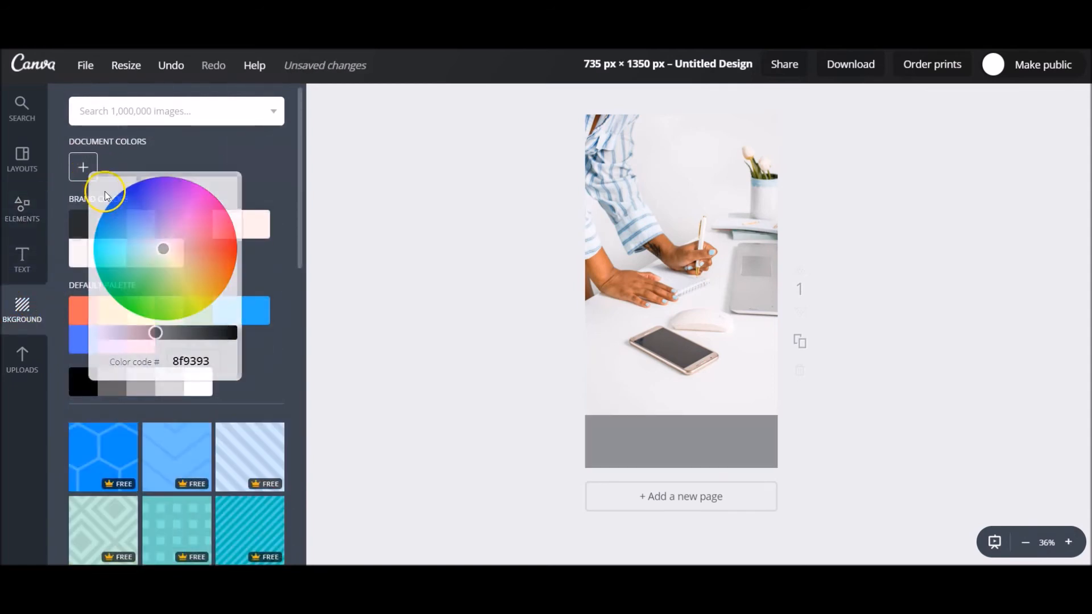
{"action": "left_click_drag", "start_coordinate": [156, 332], "coordinate": [114, 332]}
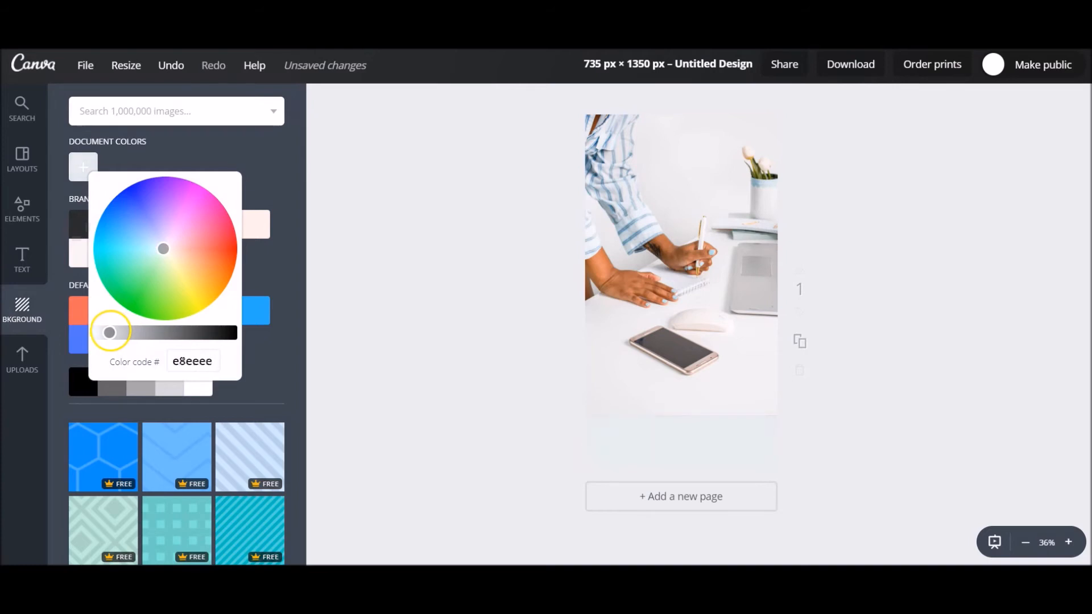
{"action": "left_click_drag", "start_coordinate": [109, 333], "coordinate": [111, 332]}
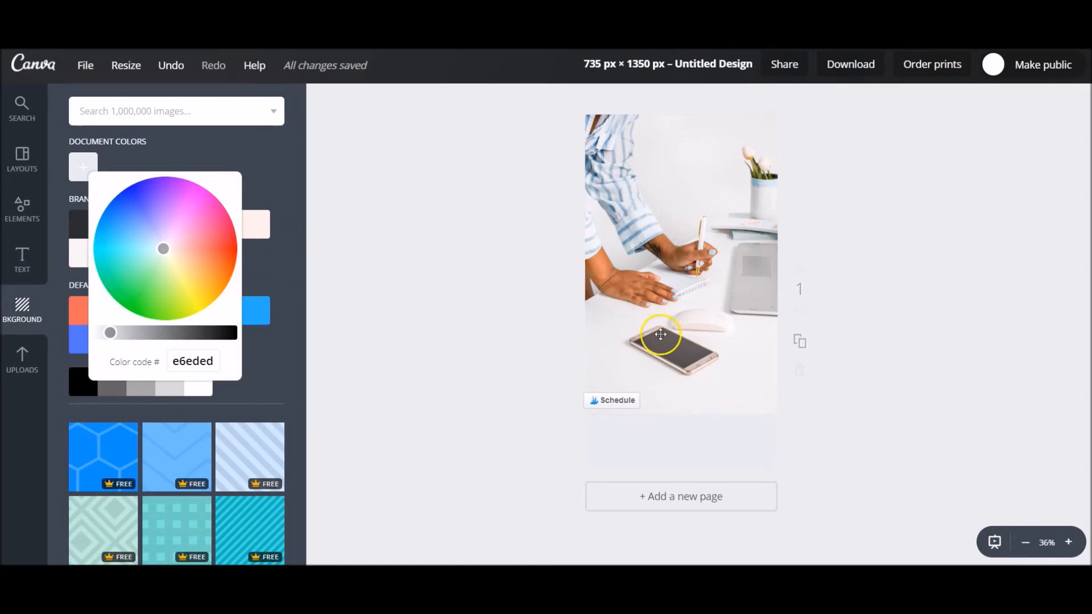
{"action": "left_click", "coordinate": [905, 391]}
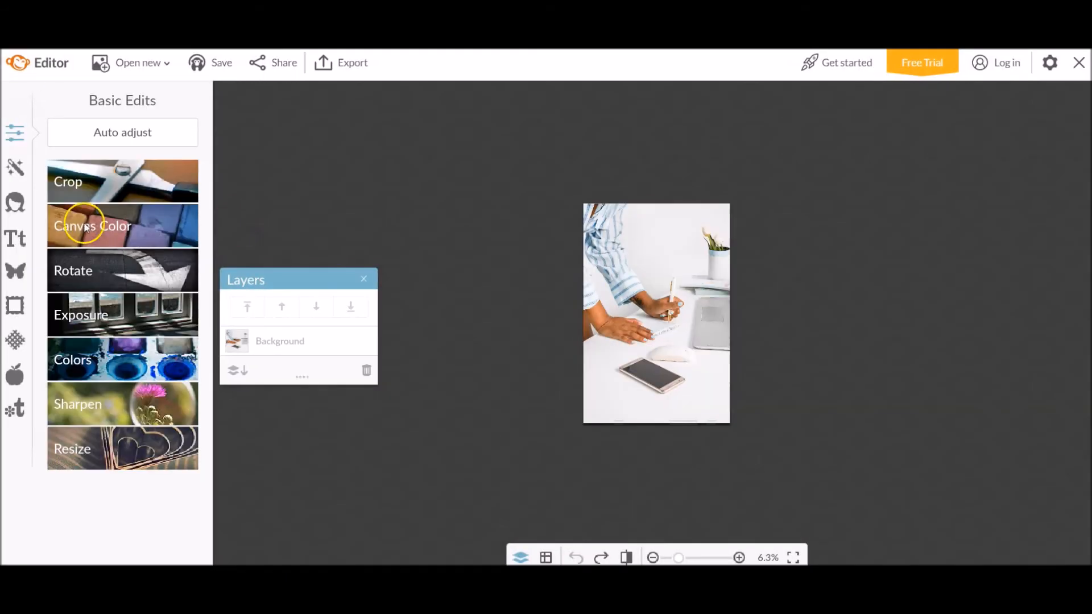
{"action": "left_click", "coordinate": [100, 230]}
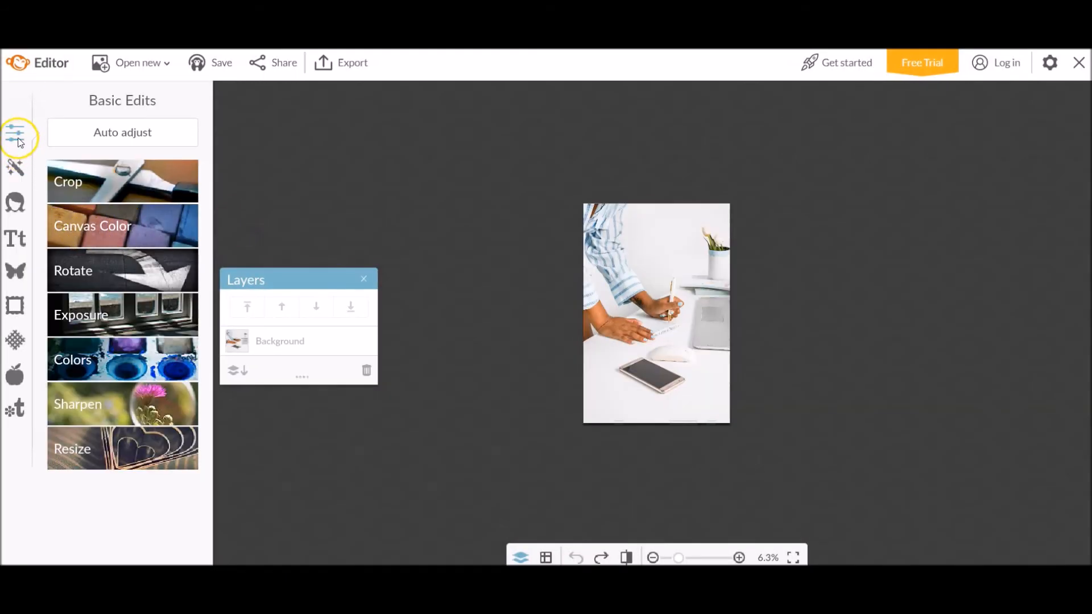
{"action": "left_click", "coordinate": [78, 233]}
{"action": "left_click", "coordinate": [118, 263]}
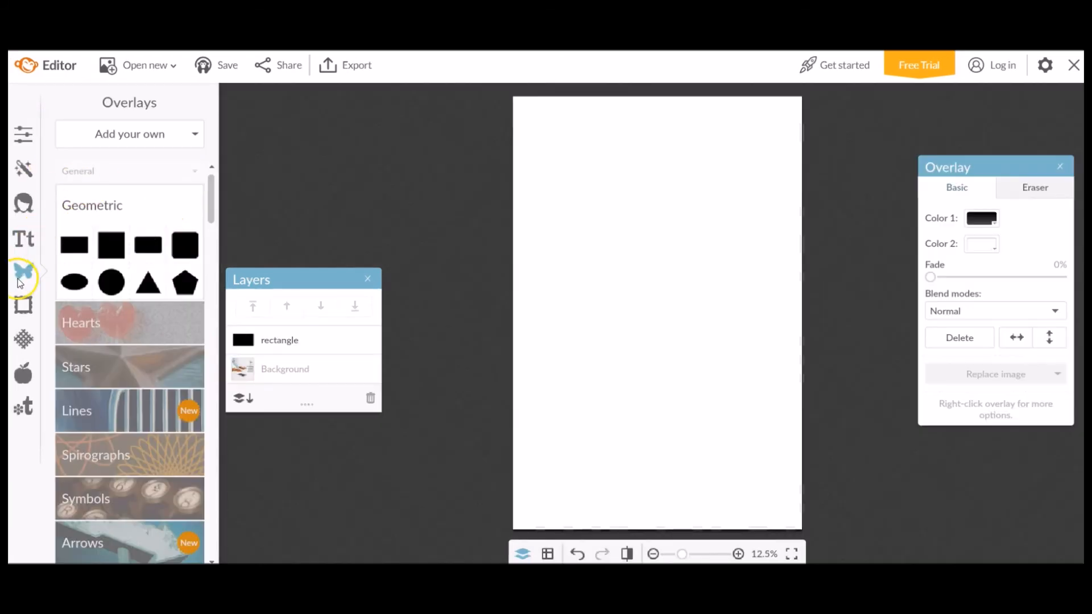
- In PicMonkey, add the image file Blue_White_Business(8) from the computer as an overlay on the white canvas
{"action": "left_click", "coordinate": [119, 136]}
{"action": "left_click", "coordinate": [97, 164]}
{"action": "left_click", "coordinate": [319, 182]}
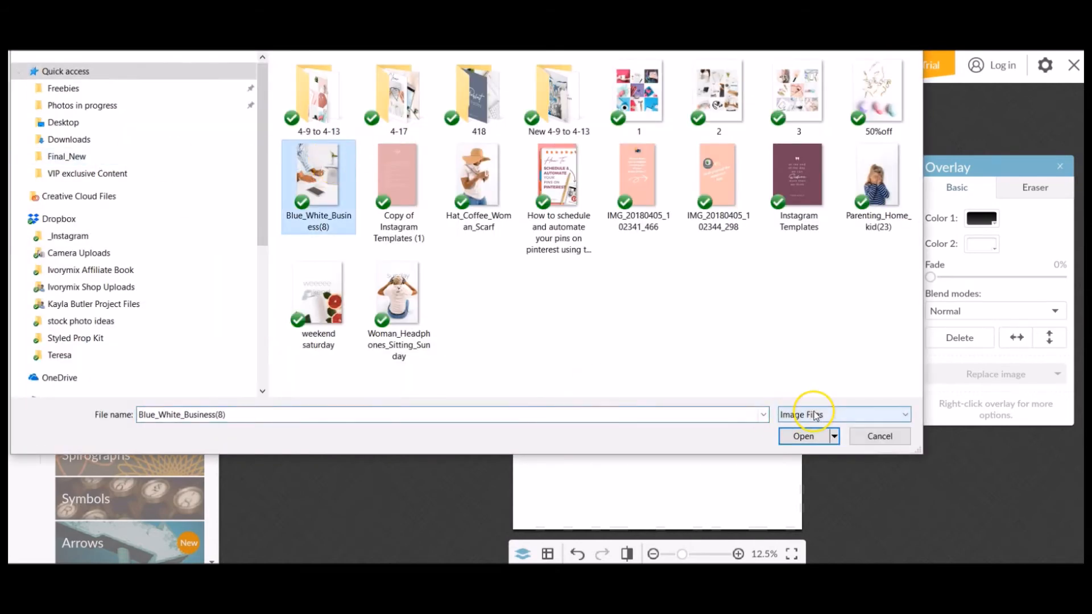
{"action": "left_click", "coordinate": [804, 436]}
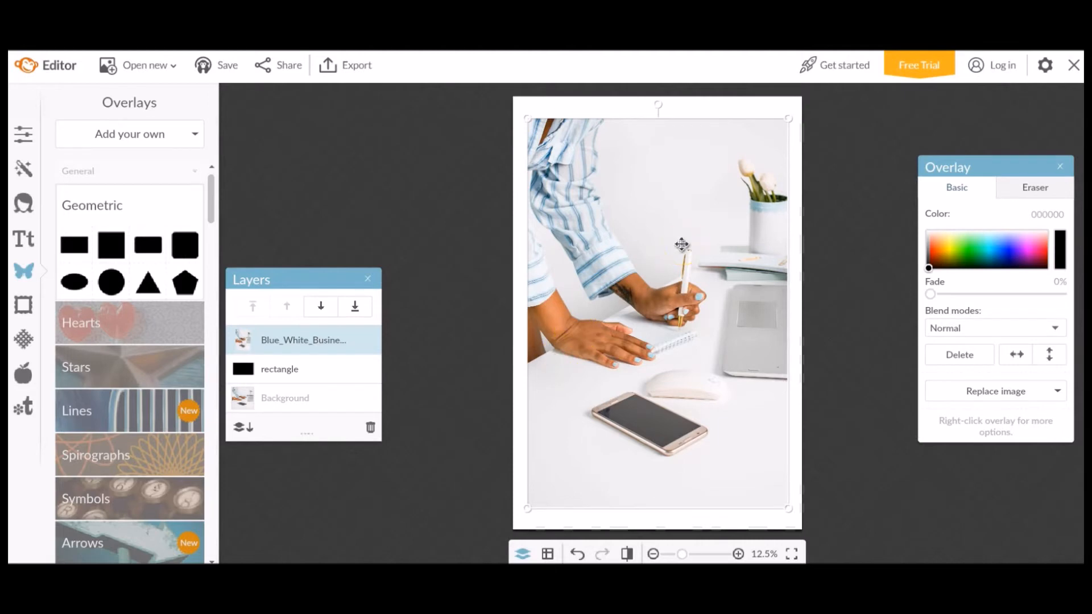
- Shrink the desk photo overlay, placing it centrally near the canvas's upper edge with blank space beneath, and combine the layers
{"action": "left_click_drag", "start_coordinate": [790, 510], "coordinate": [742, 454]}
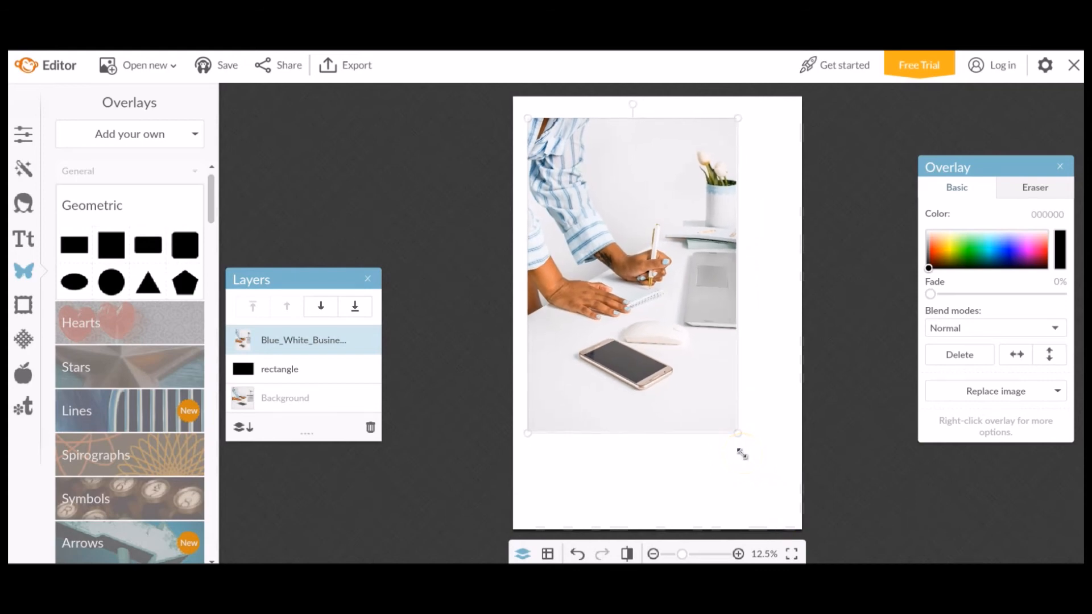
{"action": "left_click_drag", "start_coordinate": [685, 411], "coordinate": [705, 399]}
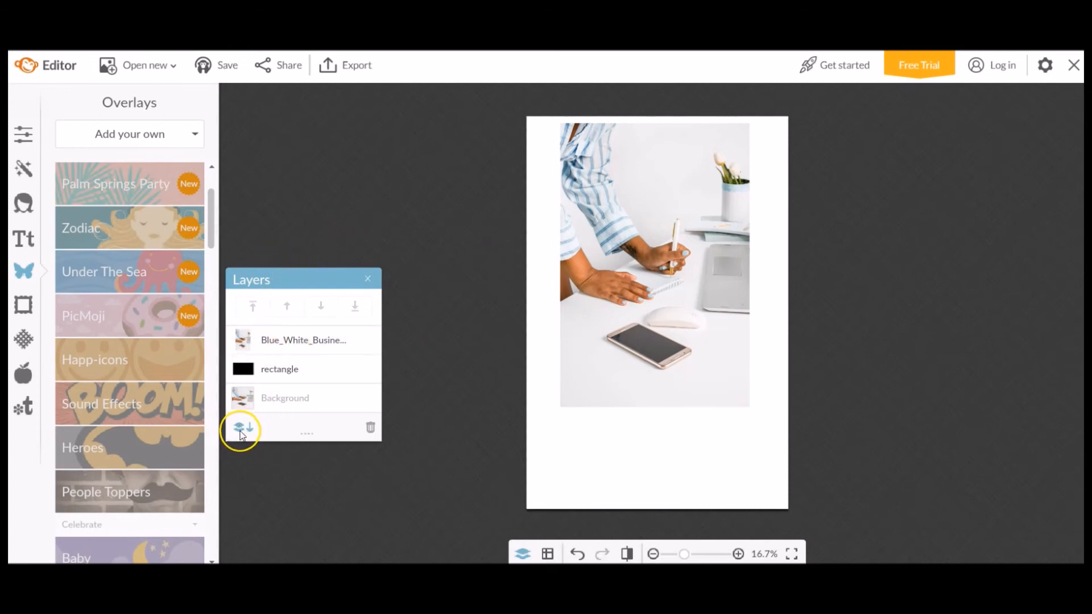
{"action": "left_click", "coordinate": [240, 428]}
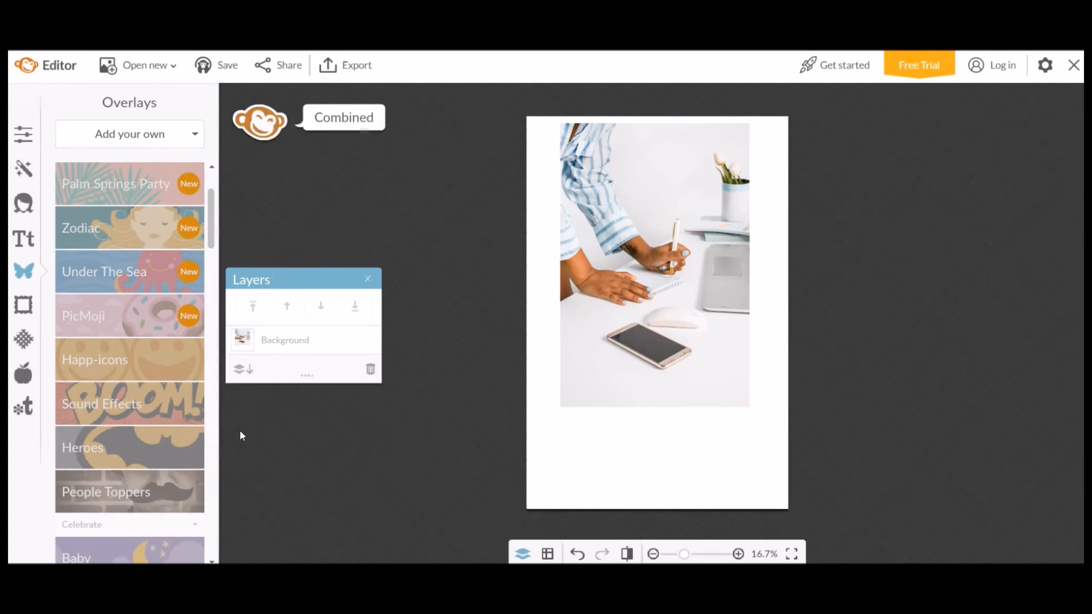
{"action": "left_click", "coordinate": [362, 208]}
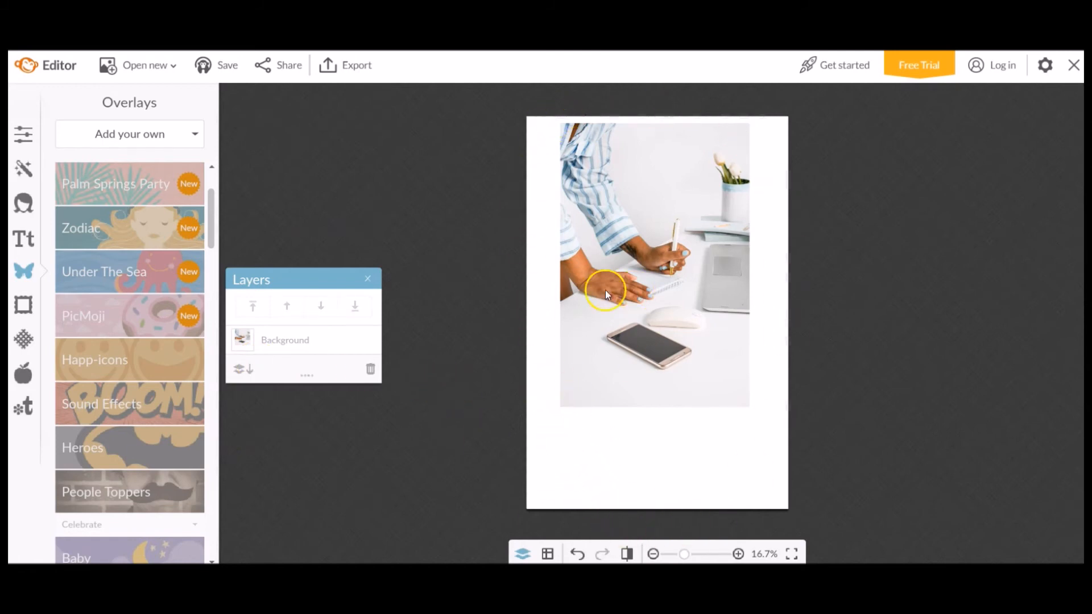
- Clone the plain desk surface into the blank area just beneath the photo, using a brush size of 211
{"action": "left_click", "coordinate": [24, 170]}
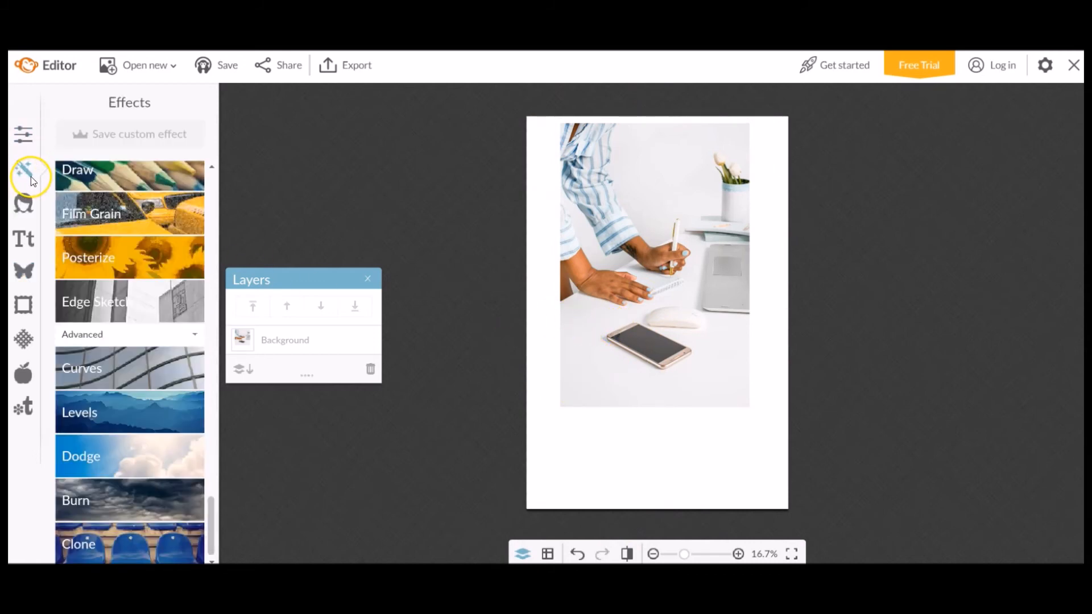
{"action": "left_click", "coordinate": [135, 539]}
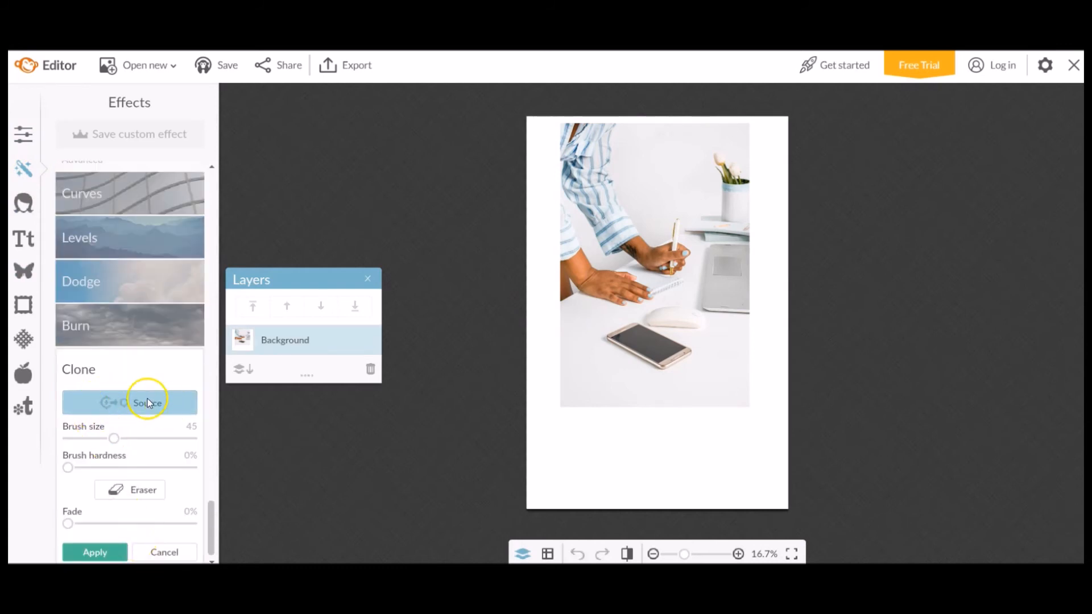
{"action": "left_click", "coordinate": [119, 408]}
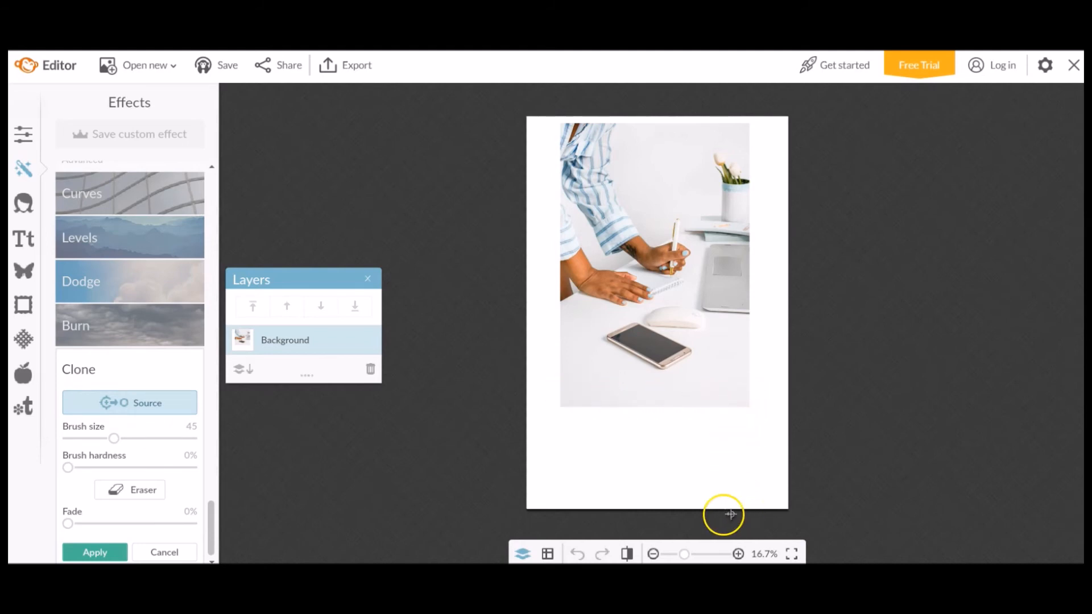
{"action": "left_click_drag", "start_coordinate": [114, 438], "coordinate": [151, 437]}
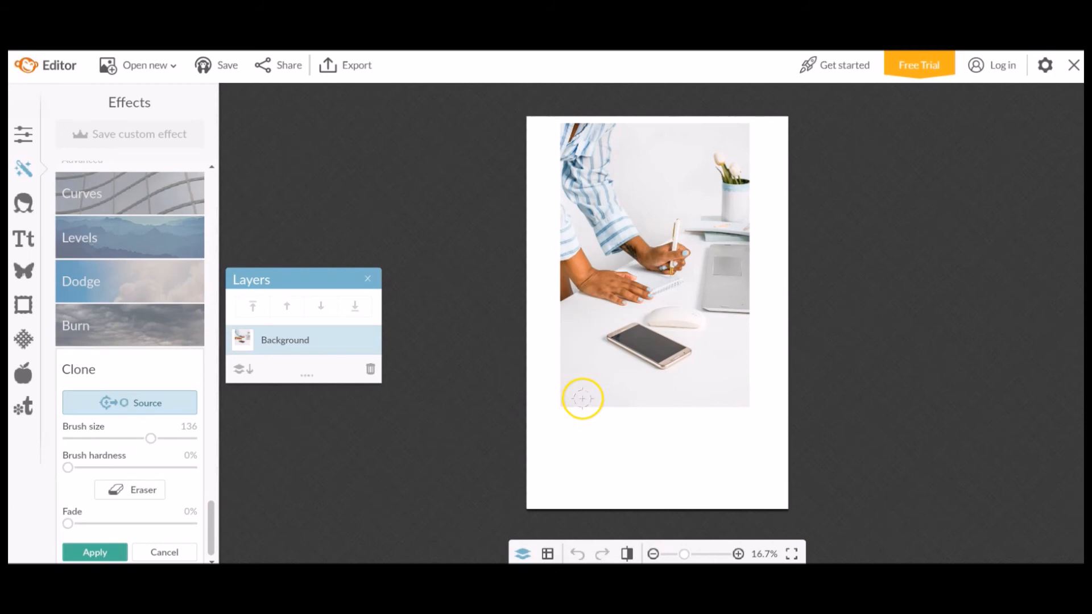
{"action": "left_click_drag", "start_coordinate": [150, 438], "coordinate": [166, 438]}
{"action": "left_click", "coordinate": [575, 394]}
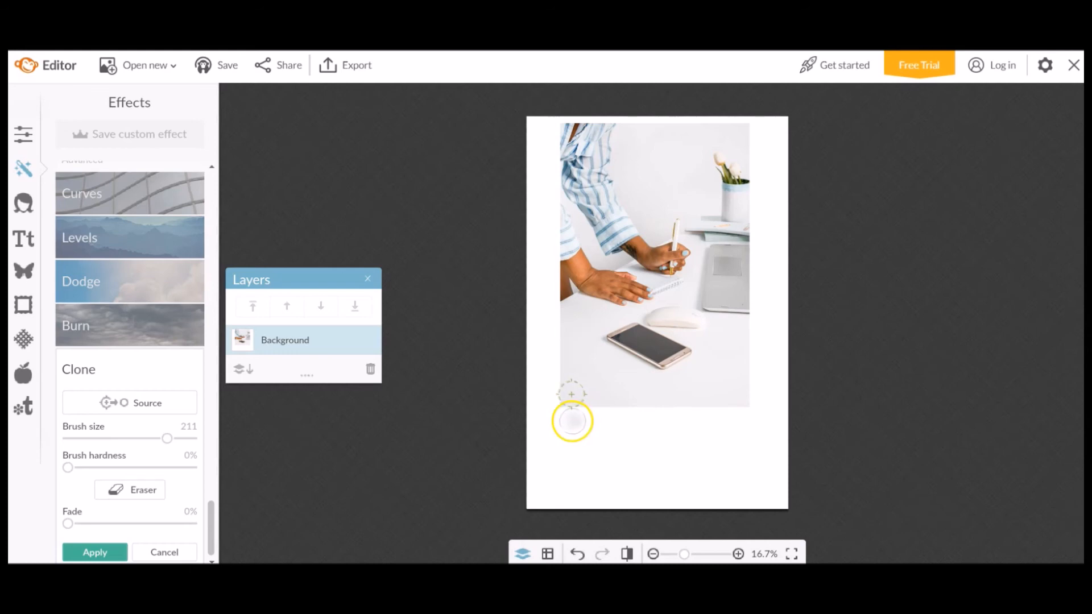
{"action": "mouse_move", "coordinate": [568, 419]}
{"action": "left_mouse_down"}
{"action": "mouse_move", "coordinate": [753, 419]}
{"action": "mouse_move", "coordinate": [547, 422]}
{"action": "mouse_move", "coordinate": [765, 413]}
{"action": "mouse_move", "coordinate": [744, 432]}
{"action": "mouse_move", "coordinate": [549, 438]}
{"action": "mouse_move", "coordinate": [731, 432]}
{"action": "mouse_move", "coordinate": [760, 433]}
{"action": "mouse_move", "coordinate": [758, 441]}
{"action": "mouse_move", "coordinate": [549, 453]}
{"action": "mouse_move", "coordinate": [762, 449]}
{"action": "left_mouse_up"}
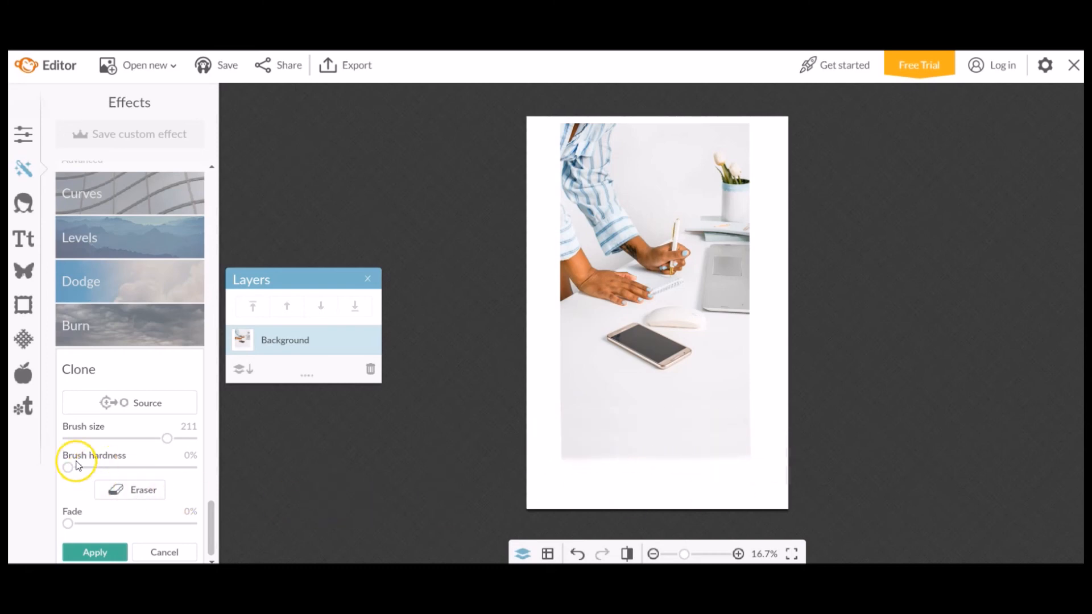
- Extend the cloned desk surface down to the canvas's lower edge with 100% brush hardness, and apply the clone
{"action": "left_click_drag", "start_coordinate": [68, 467], "coordinate": [266, 467]}
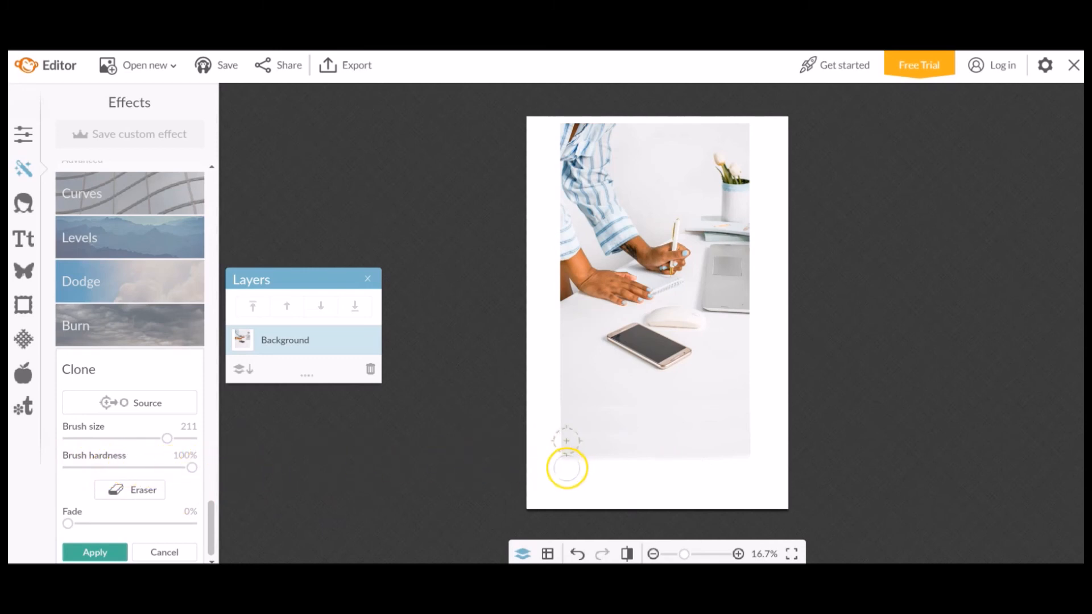
{"action": "mouse_move", "coordinate": [572, 467]}
{"action": "left_mouse_down"}
{"action": "mouse_move", "coordinate": [815, 464]}
{"action": "mouse_move", "coordinate": [719, 458]}
{"action": "mouse_move", "coordinate": [743, 459]}
{"action": "left_mouse_up"}
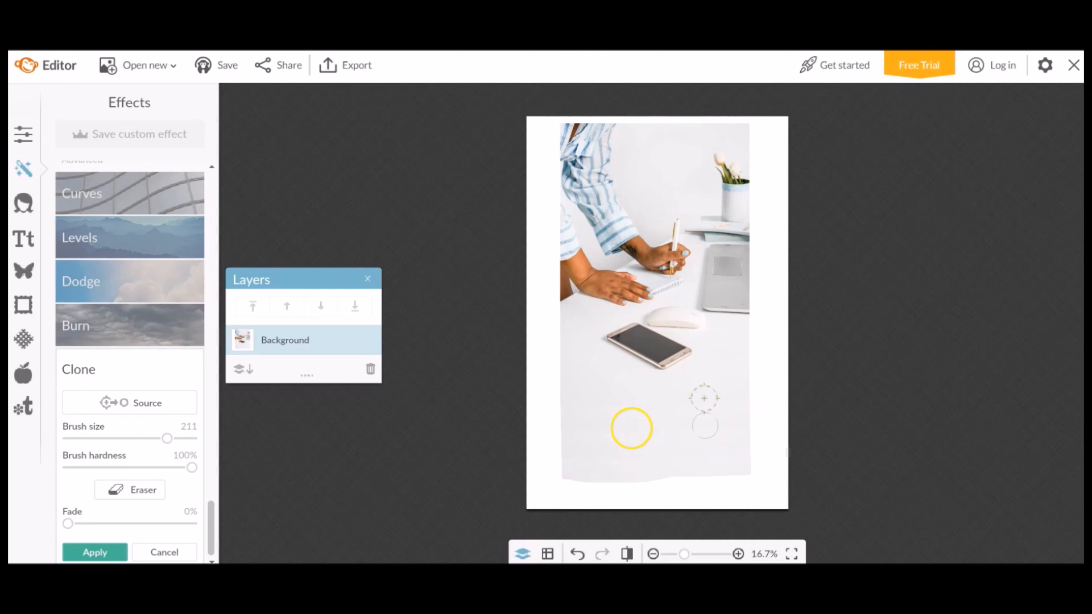
{"action": "mouse_move", "coordinate": [585, 432]}
{"action": "left_mouse_down"}
{"action": "mouse_move", "coordinate": [540, 436]}
{"action": "mouse_move", "coordinate": [553, 487]}
{"action": "mouse_move", "coordinate": [788, 511]}
{"action": "left_mouse_up"}
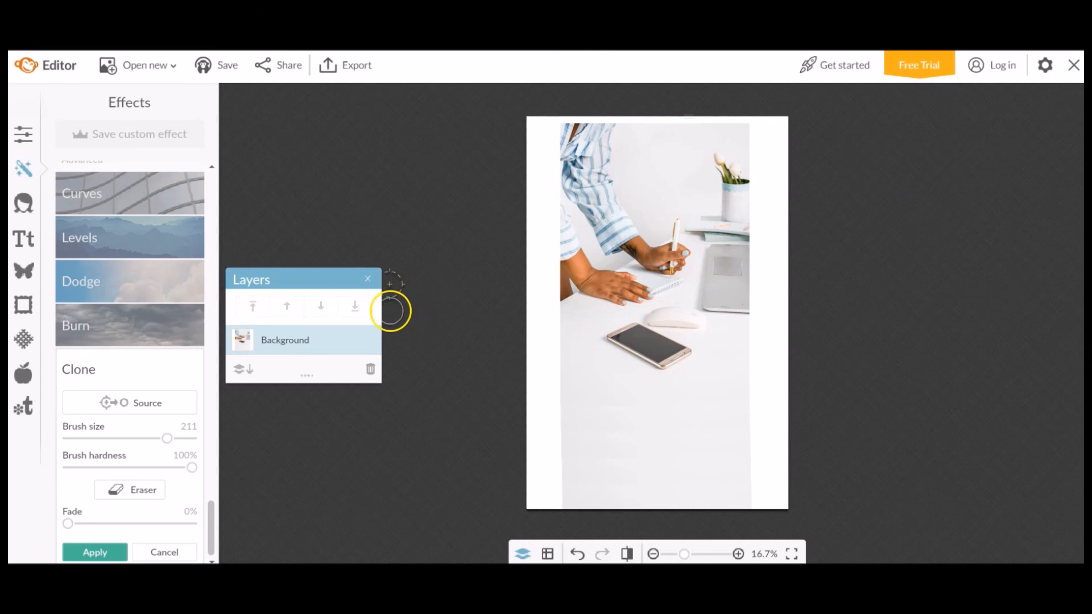
{"action": "left_click", "coordinate": [369, 280]}
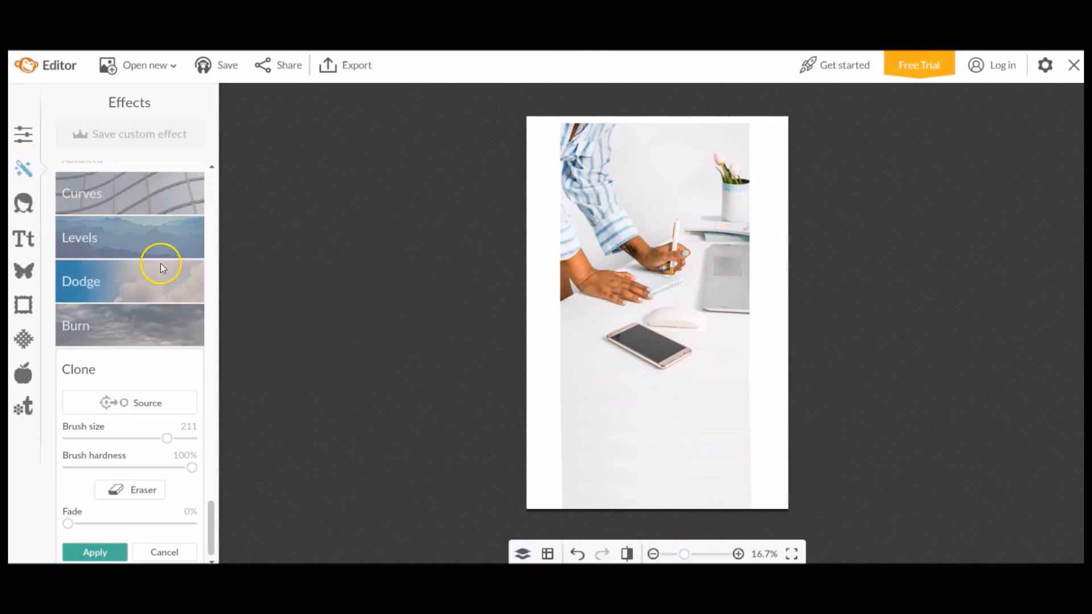
{"action": "left_click", "coordinate": [25, 146]}
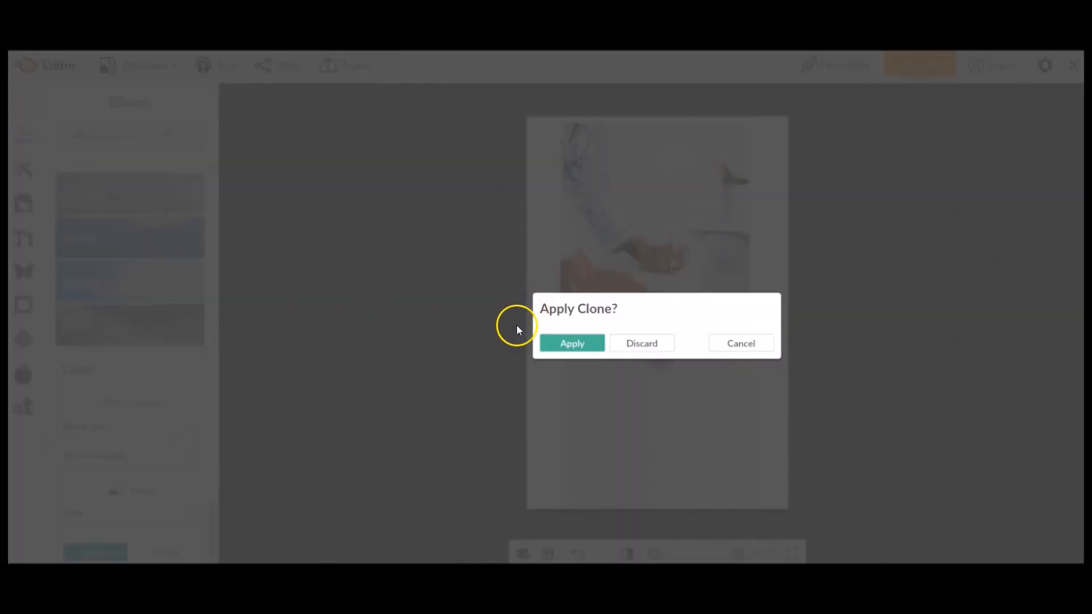
{"action": "left_click", "coordinate": [579, 344]}
- Set up a crop of the canvas with no fixed proportions and a size of 750 × 1300 px
{"action": "left_click", "coordinate": [76, 183]}
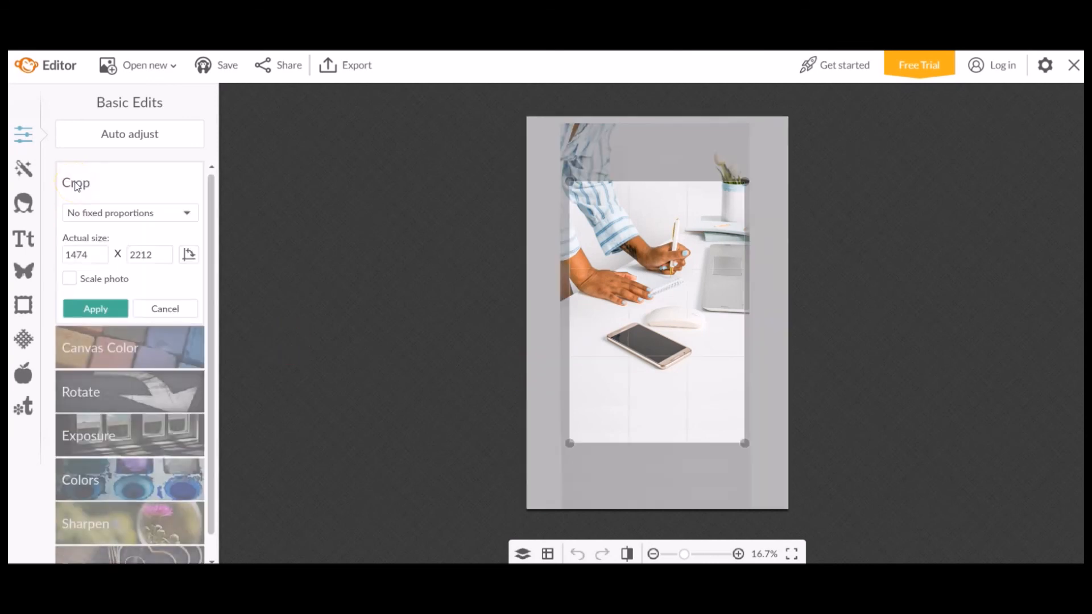
{"action": "left_click", "coordinate": [130, 212]}
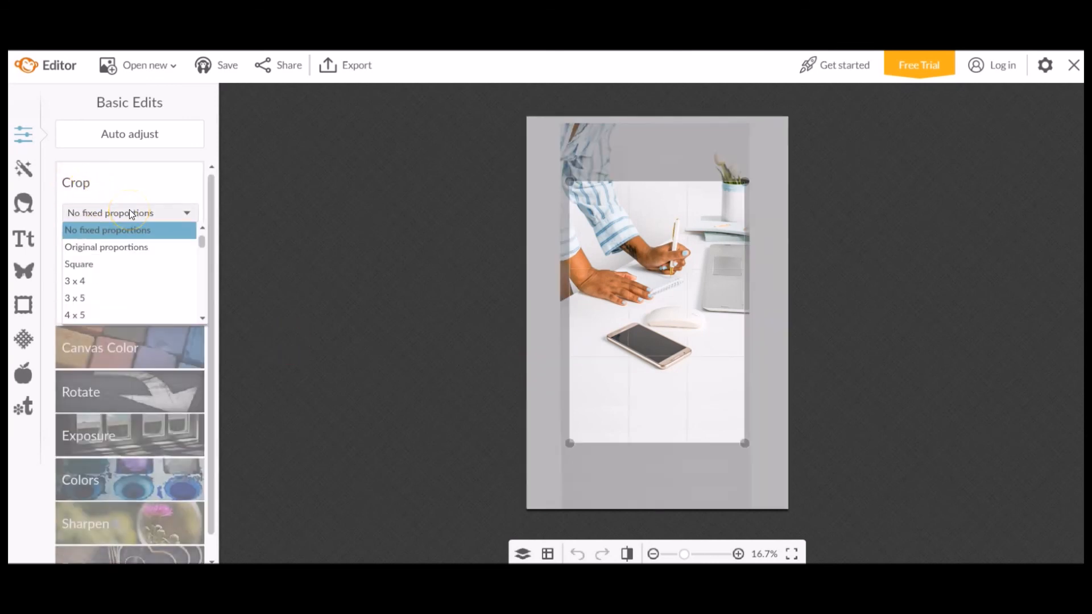
{"action": "left_click", "coordinate": [126, 233]}
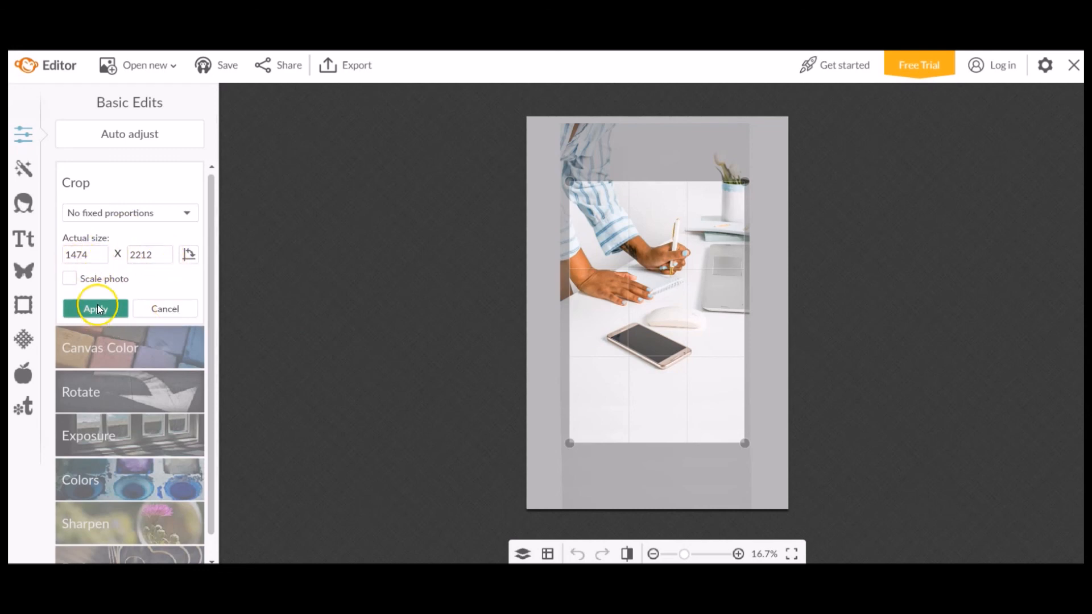
{"action": "double_click", "coordinate": [76, 255]}
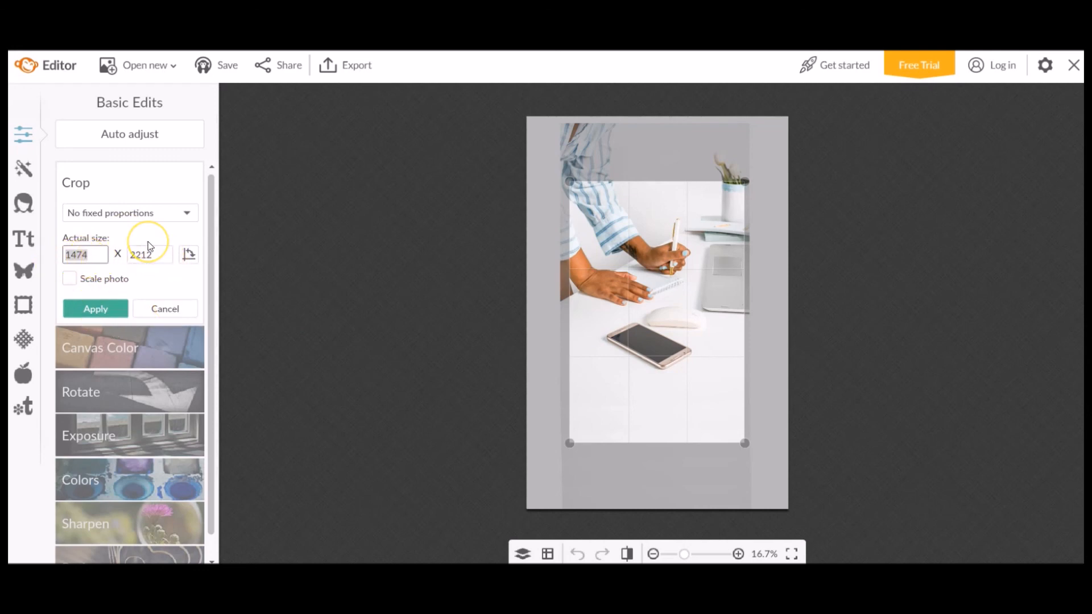
{"action": "type", "text": "750"}
{"action": "key", "text": "Tab"}
{"action": "type", "text": "1300"}
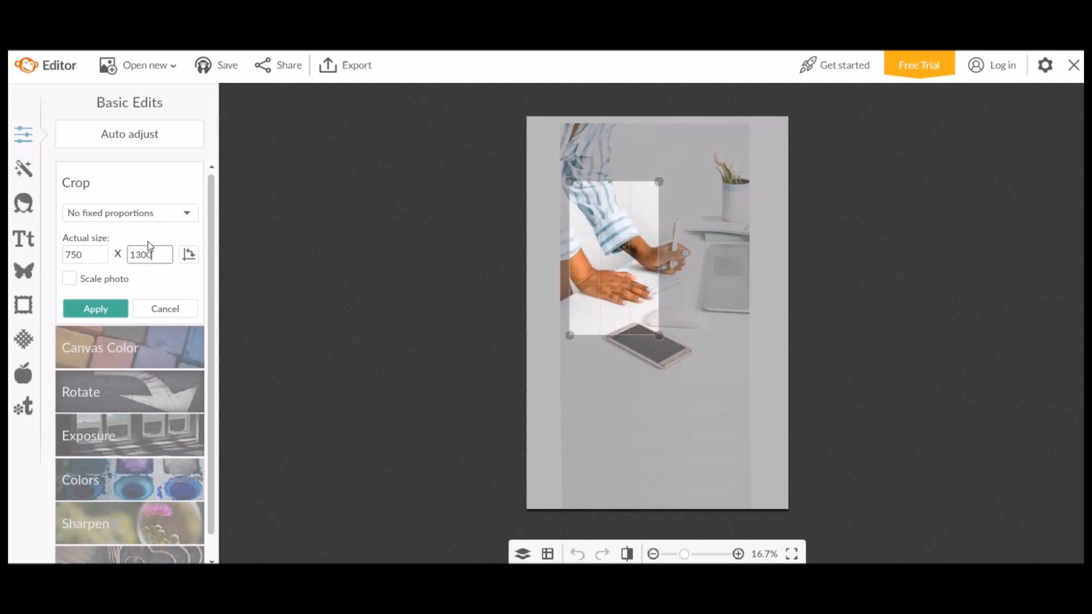
- Stretch the crop area over the whole extended photo, excluding the white margins, to about 1504 × 3151 px, and apply the crop
{"action": "left_click_drag", "start_coordinate": [667, 329], "coordinate": [733, 500]}
{"action": "left_click_drag", "start_coordinate": [743, 163], "coordinate": [746, 127]}
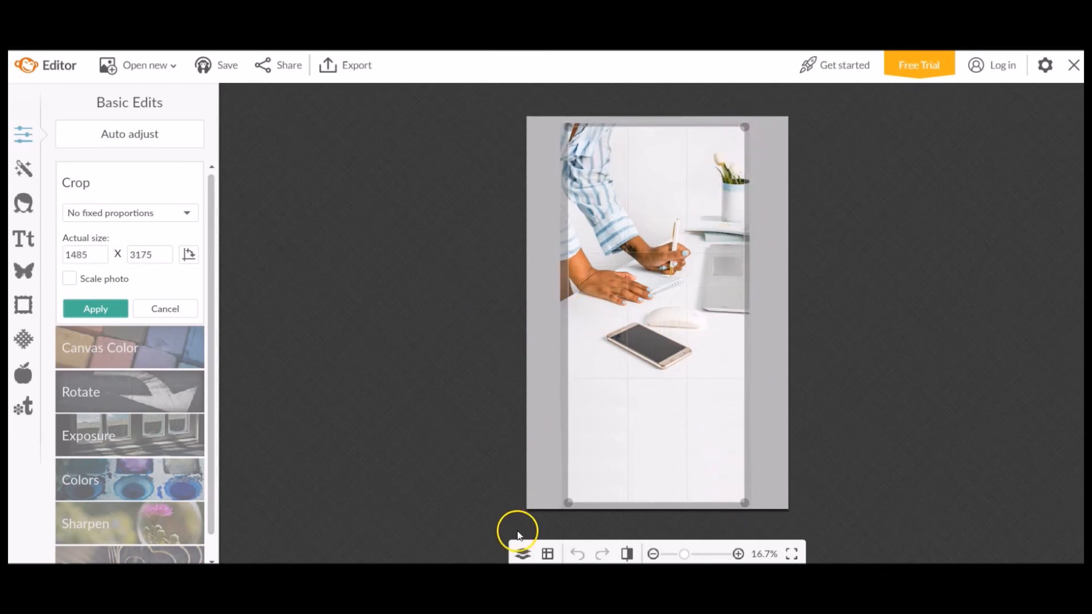
{"action": "left_click_drag", "start_coordinate": [559, 508], "coordinate": [568, 498]}
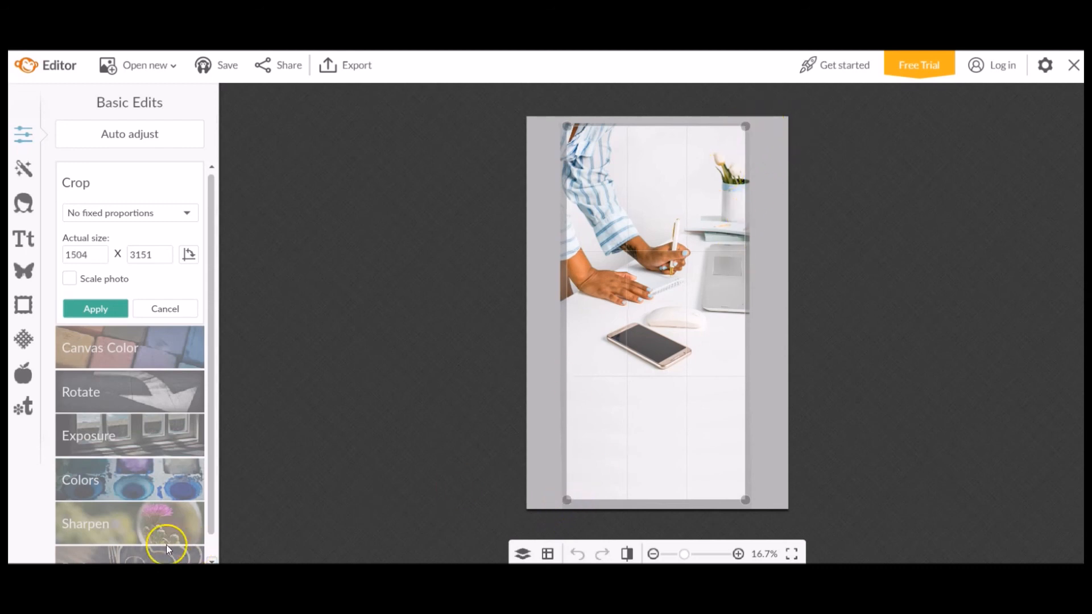
{"action": "left_click", "coordinate": [116, 310]}
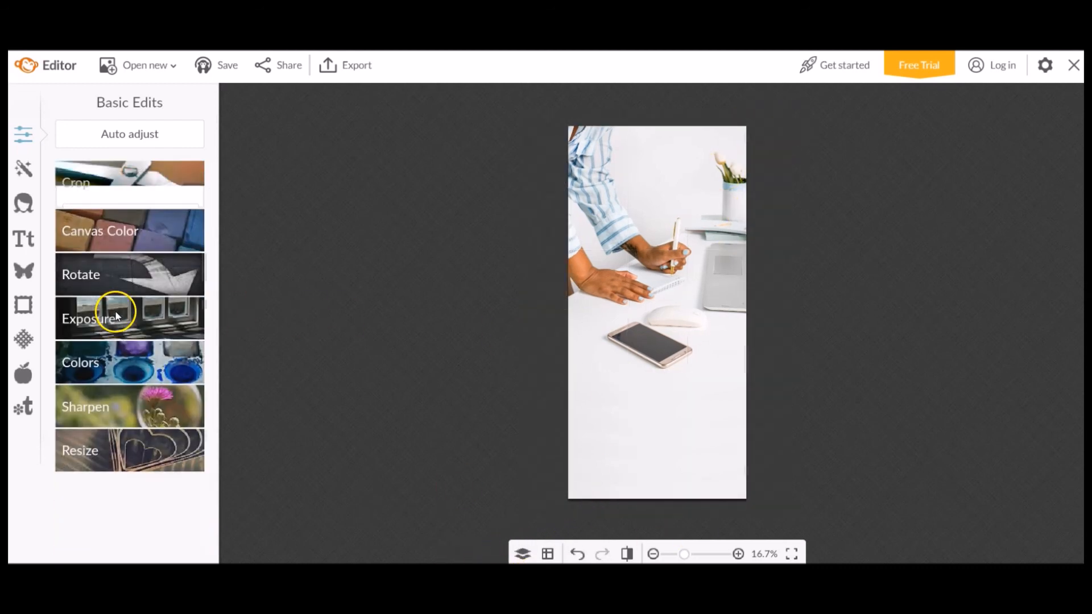